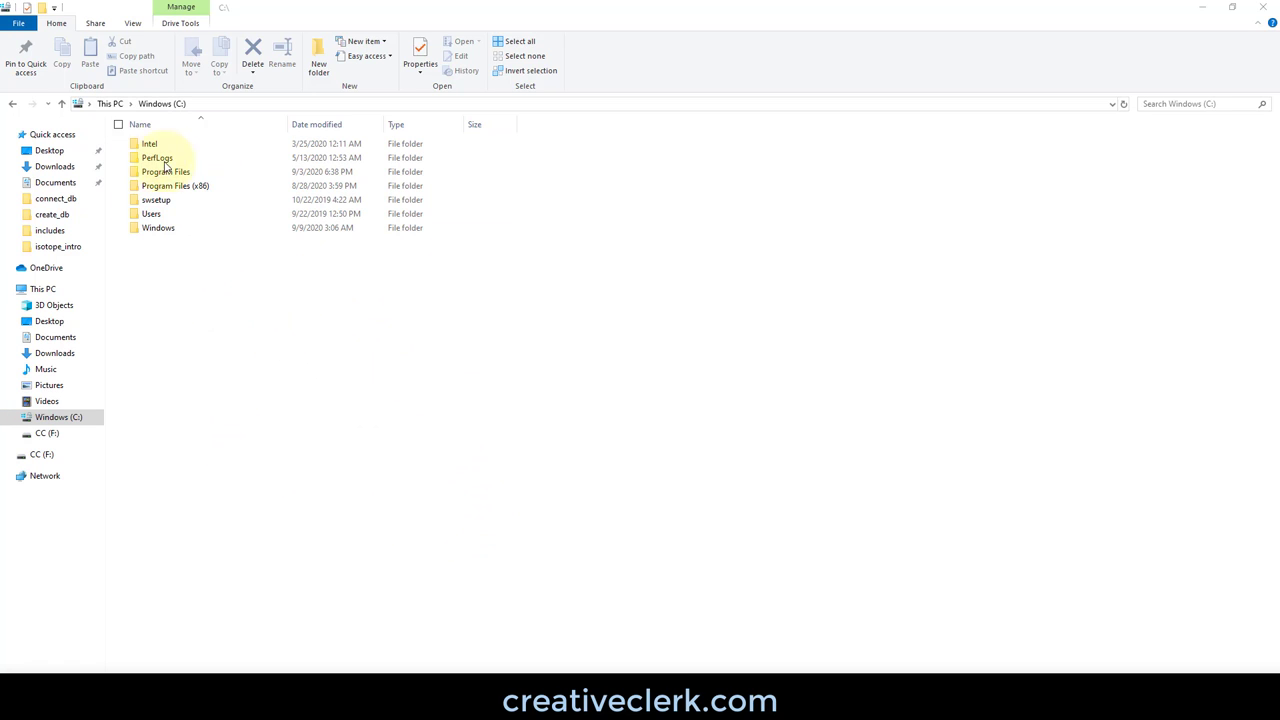
Step: Switch to Chrome, search Google for xampp and open the Apache Friends Download page
left_click(418, 655)
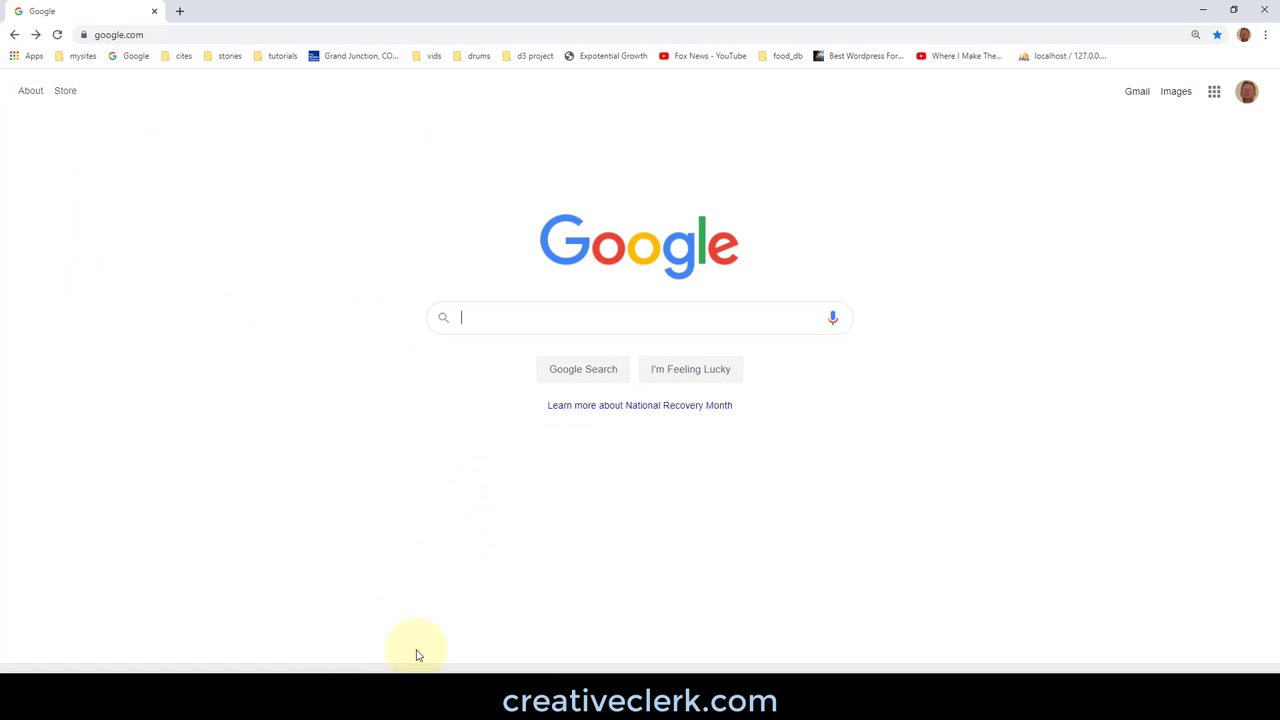
left_click(526, 317)
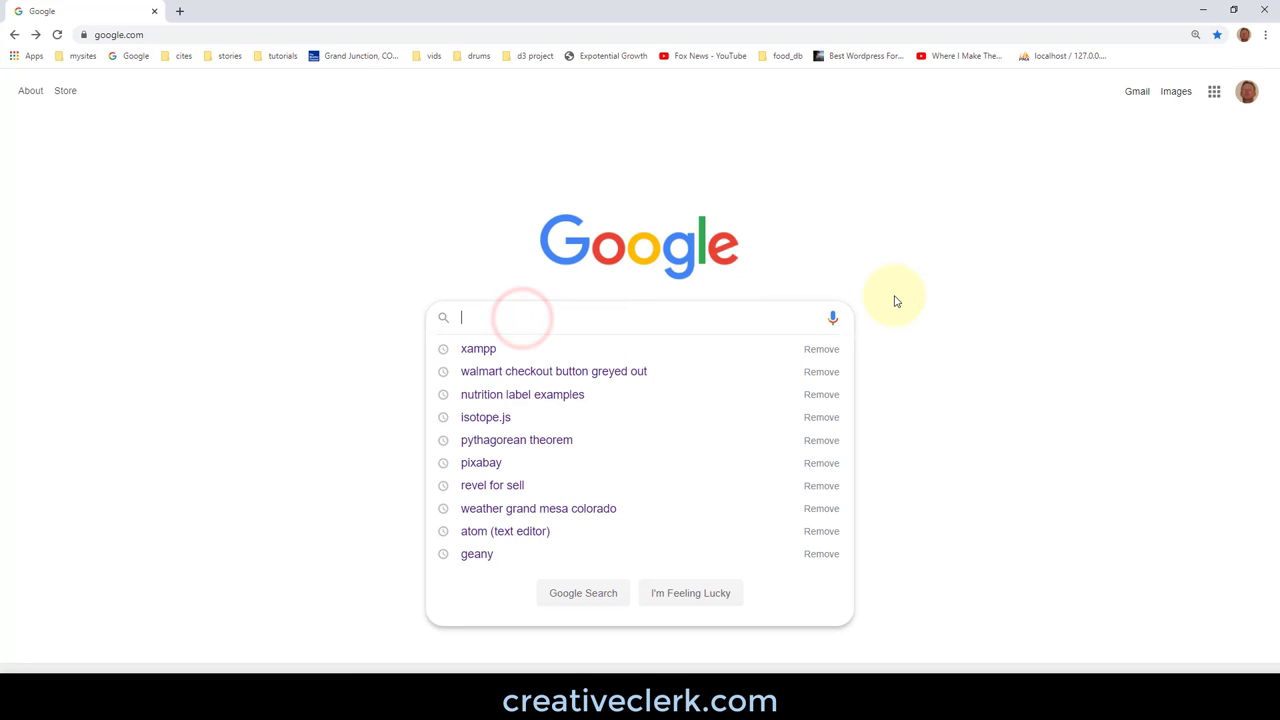
type("xampp")
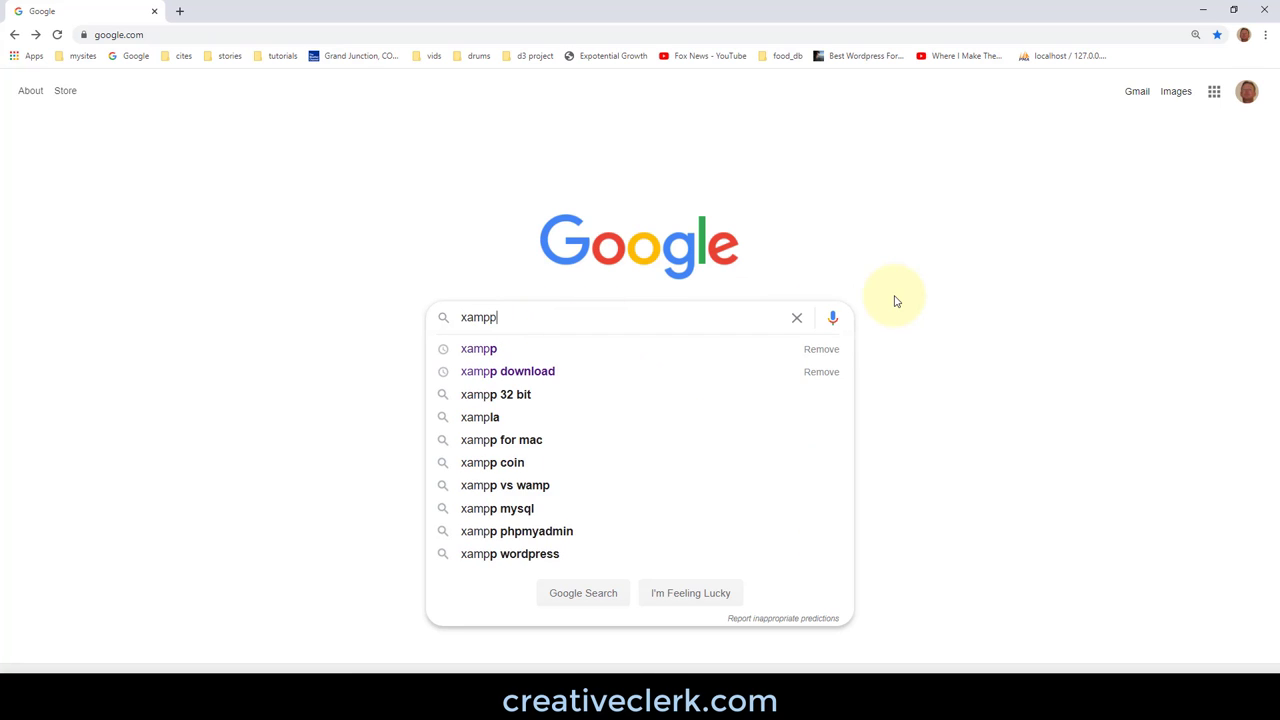
key("Return")
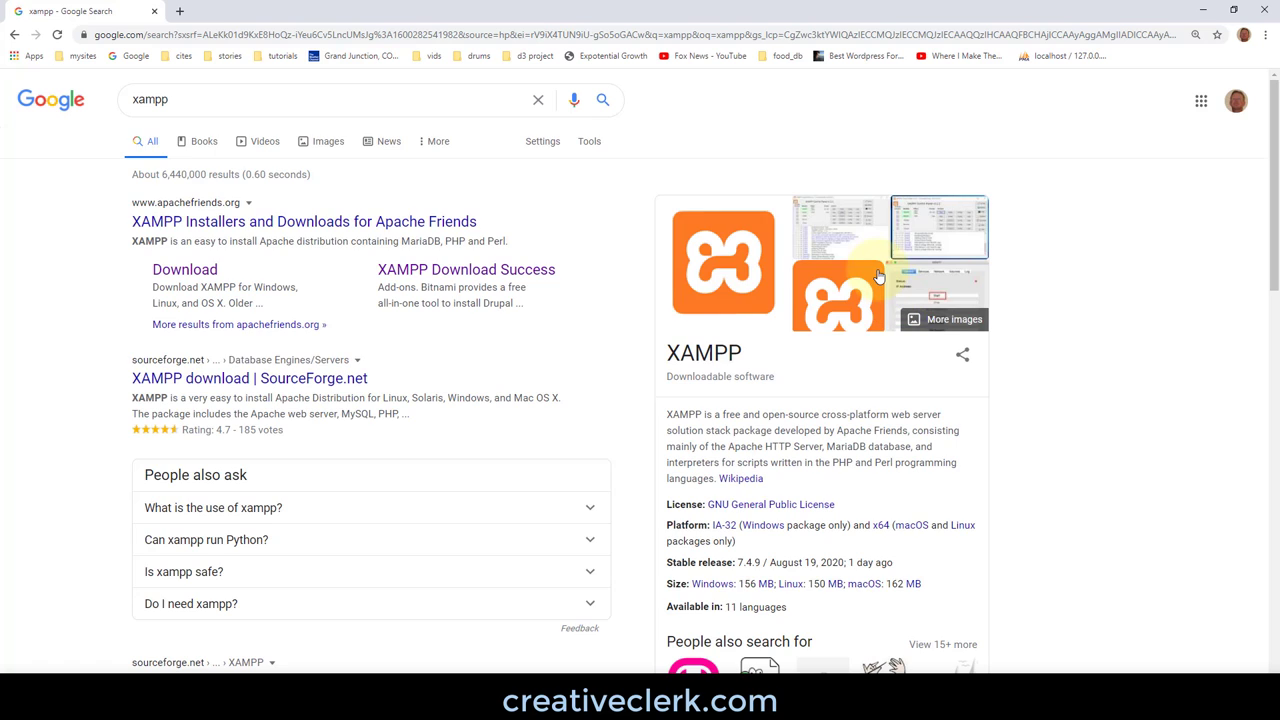
left_click(203, 274)
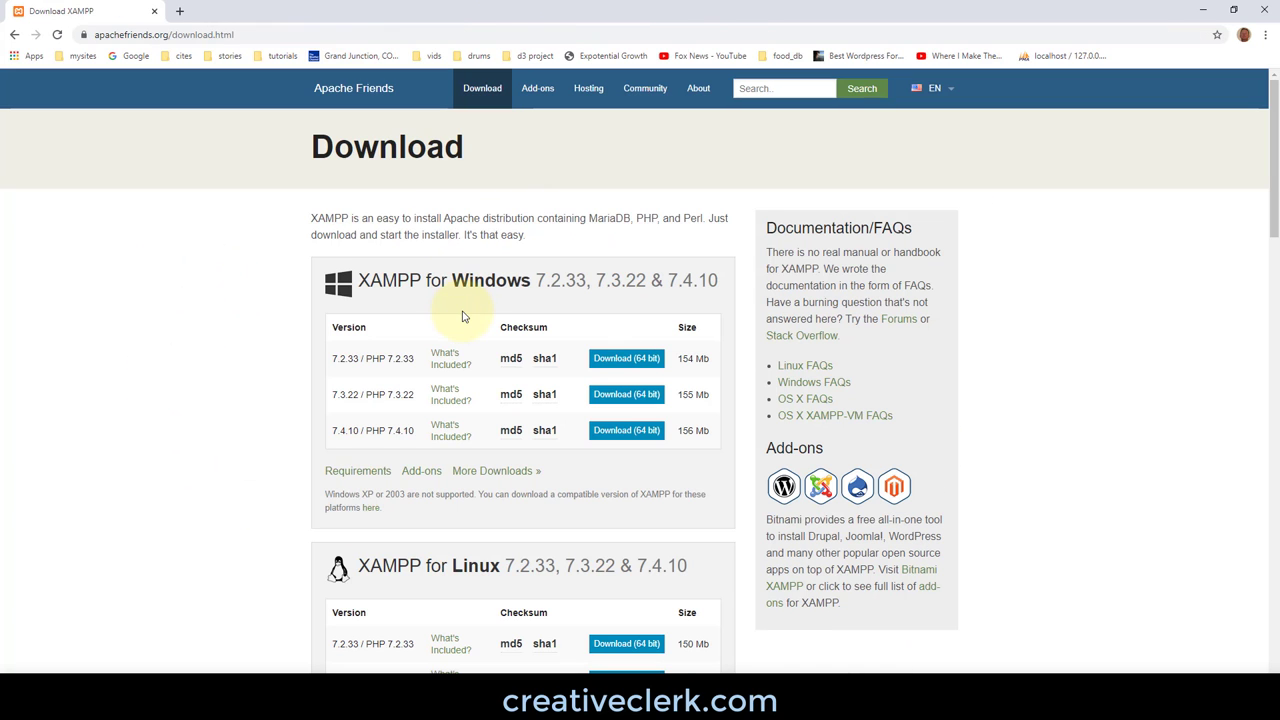
Step: Download the 64-bit Windows installer for XAMPP 7.2.33 / PHP 7.2.33
scroll(480, 394, "down", 4)
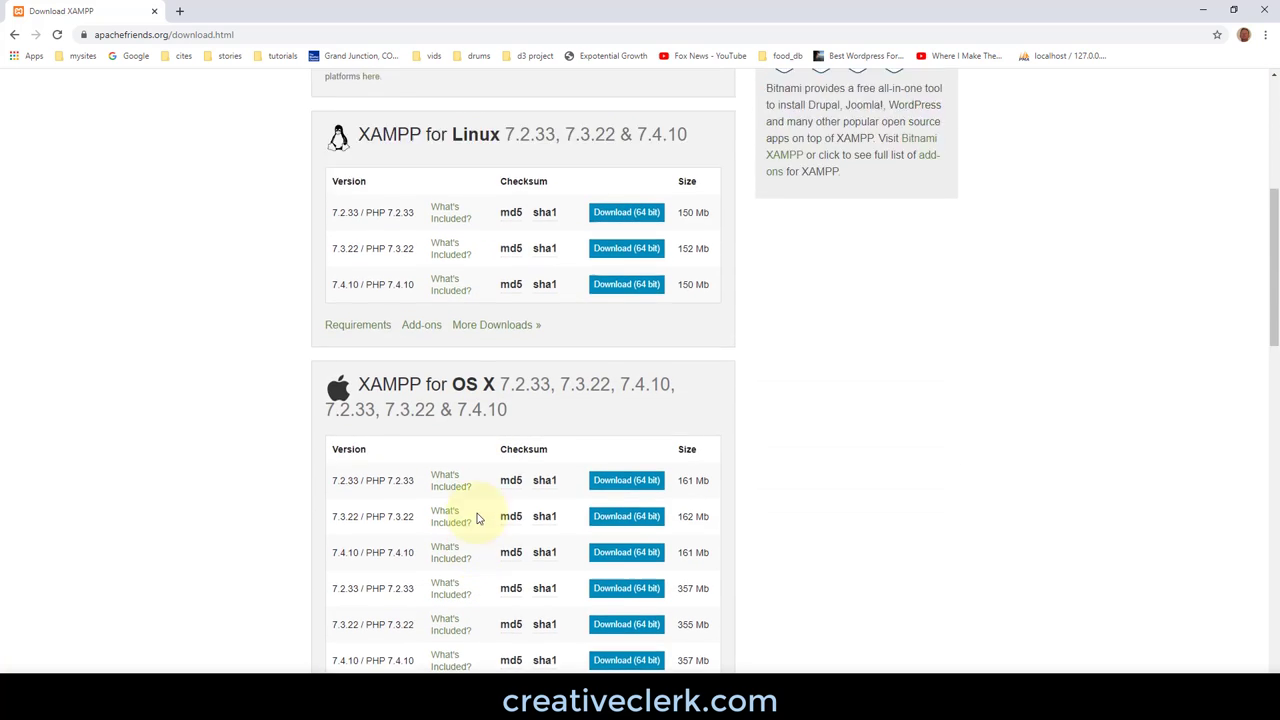
scroll(477, 518, "up", 4)
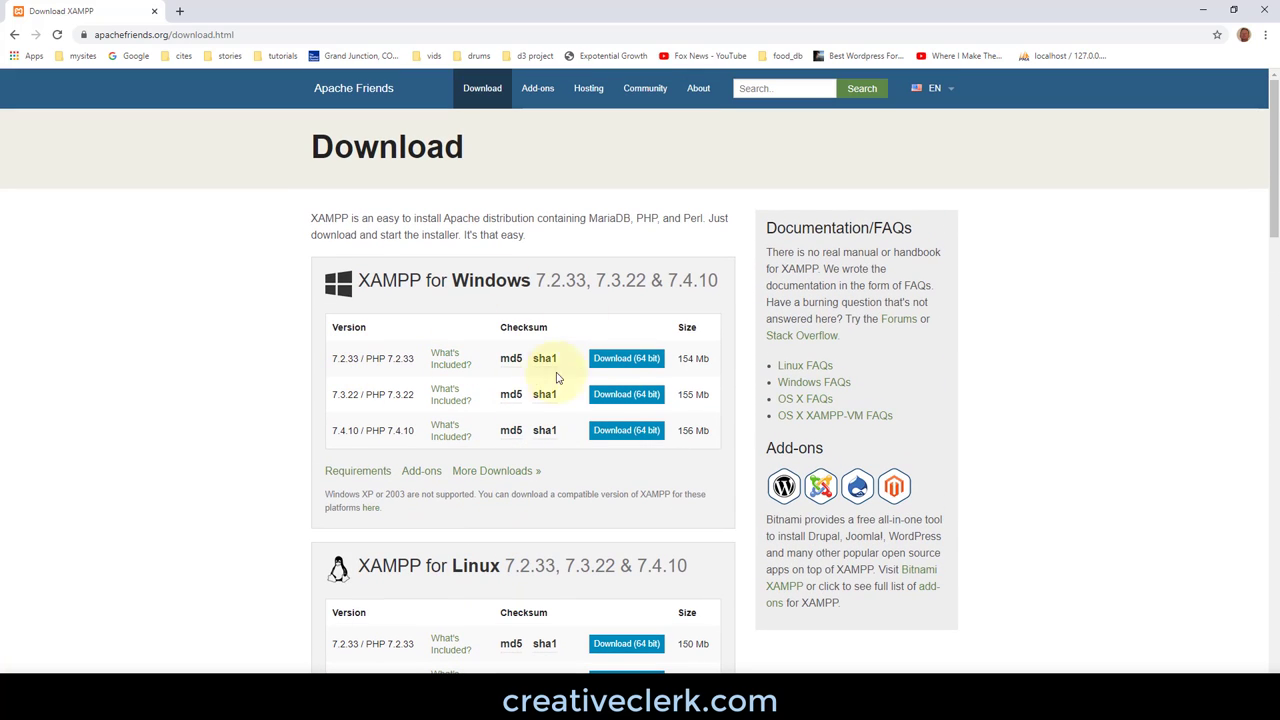
left_click(643, 362)
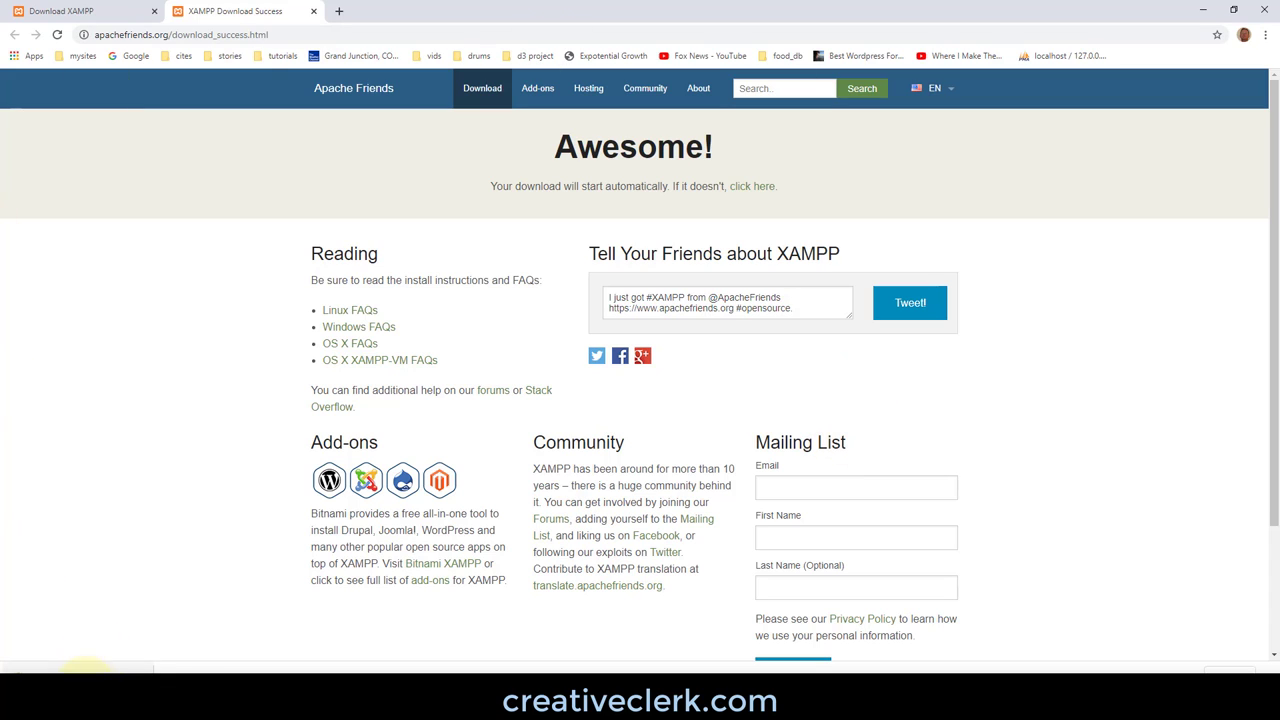
Step: Launch the downloaded XAMPP installer, dismiss the UAC warning and keep all components selected for installation
left_click(62, 666)
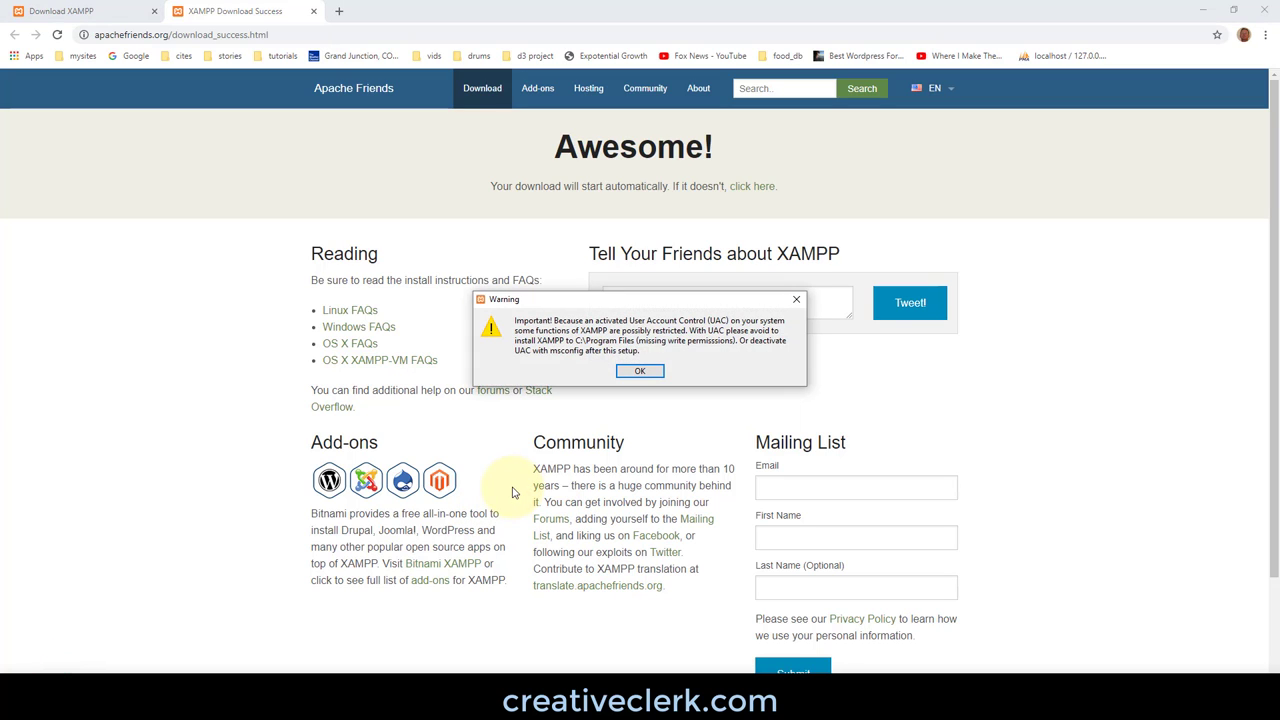
left_click(640, 371)
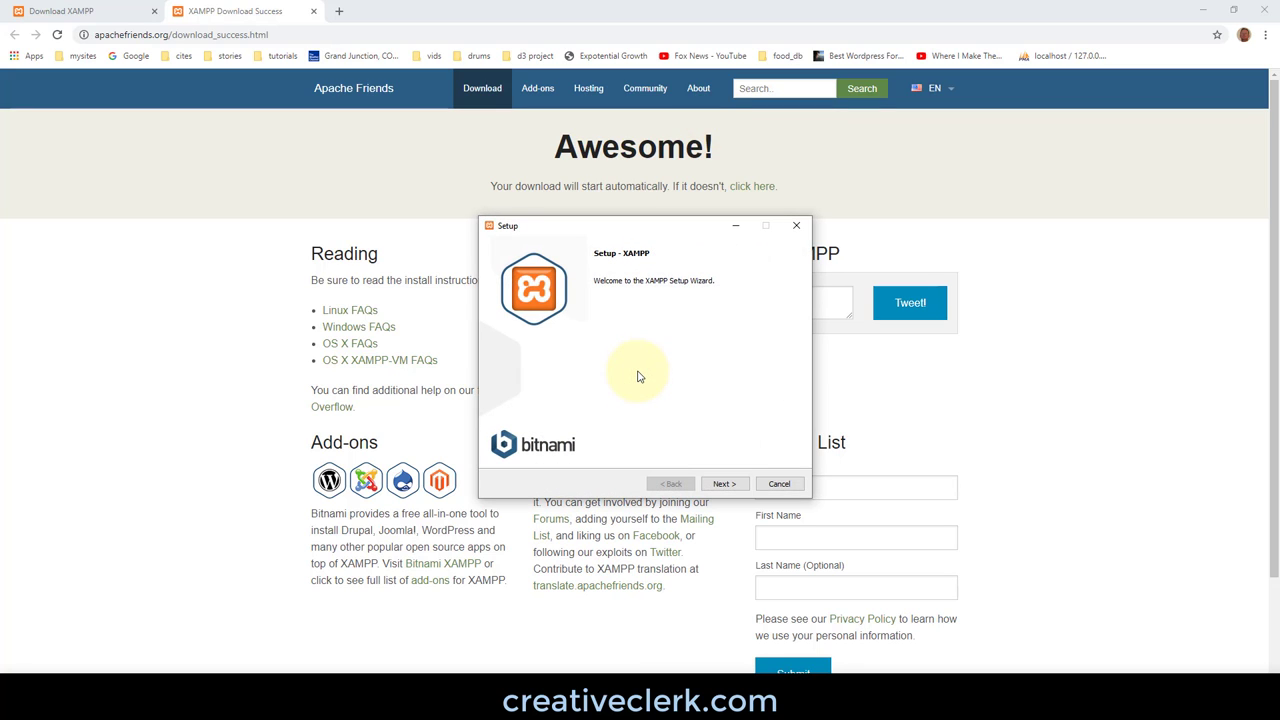
left_click(726, 482)
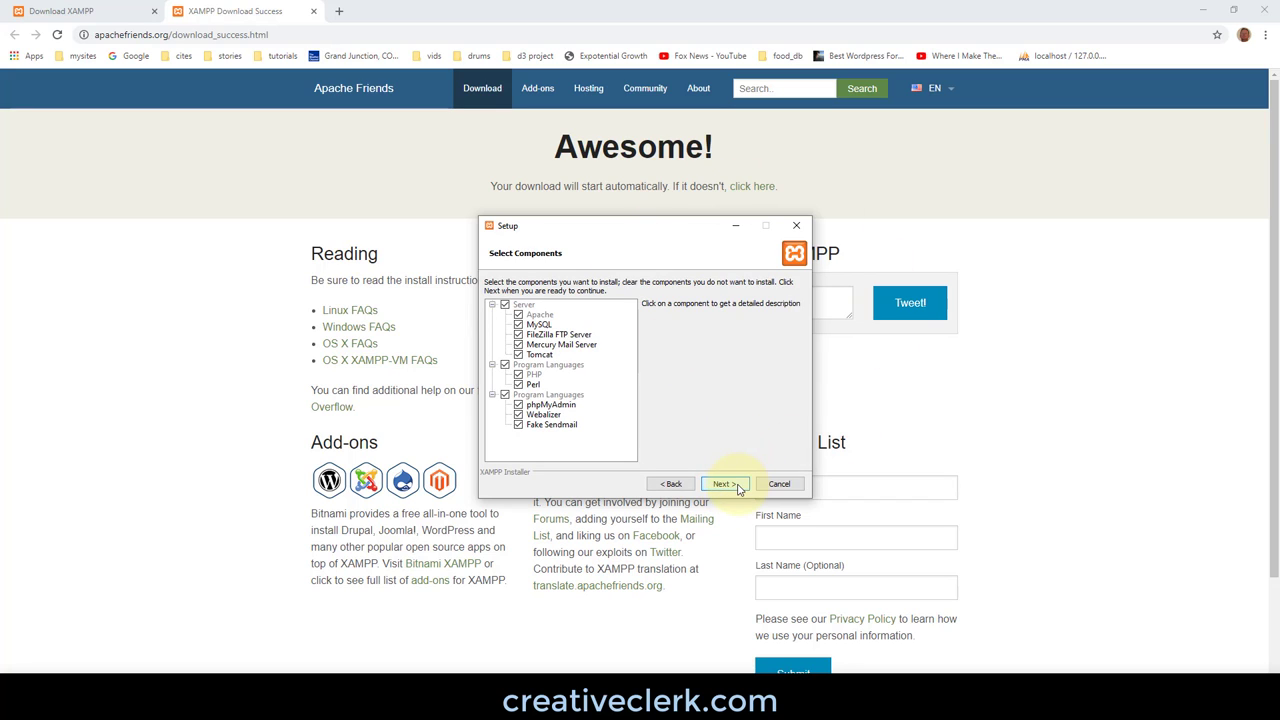
left_click(737, 485)
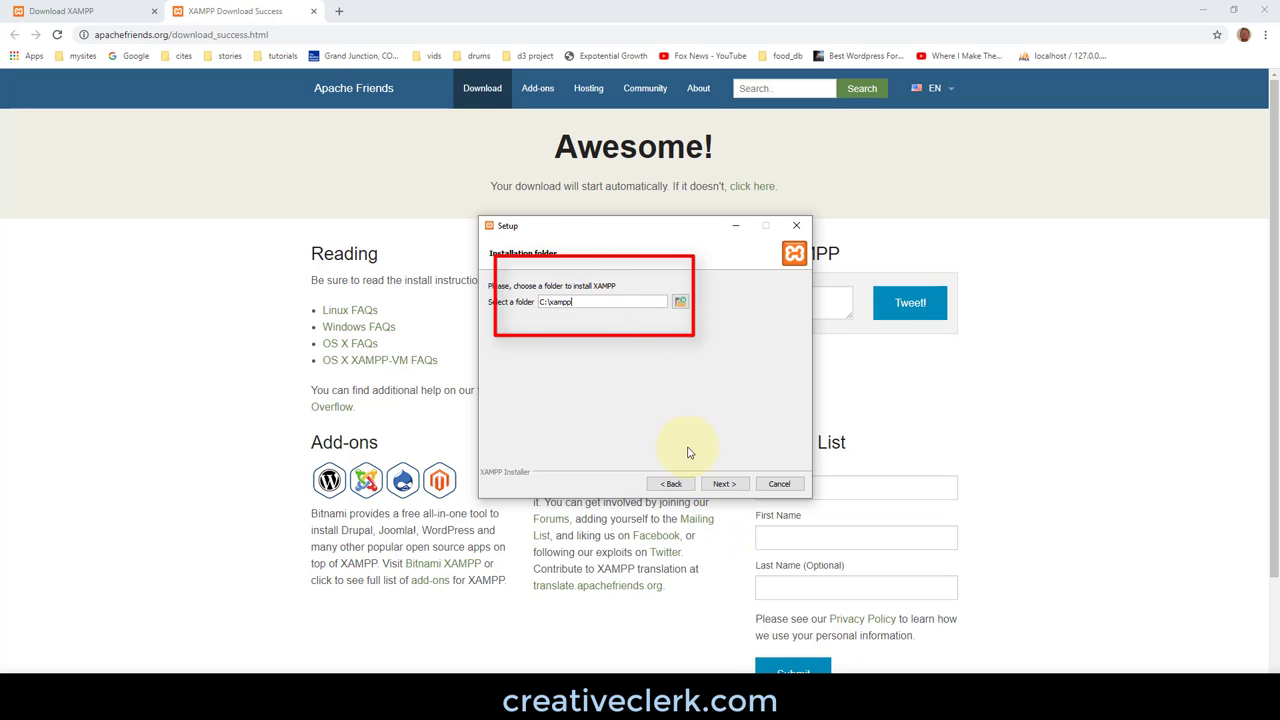
Step: Install XAMPP to C:\xampp with English as the language, and finish the setup with the Control Panel set to start
left_click(726, 484)
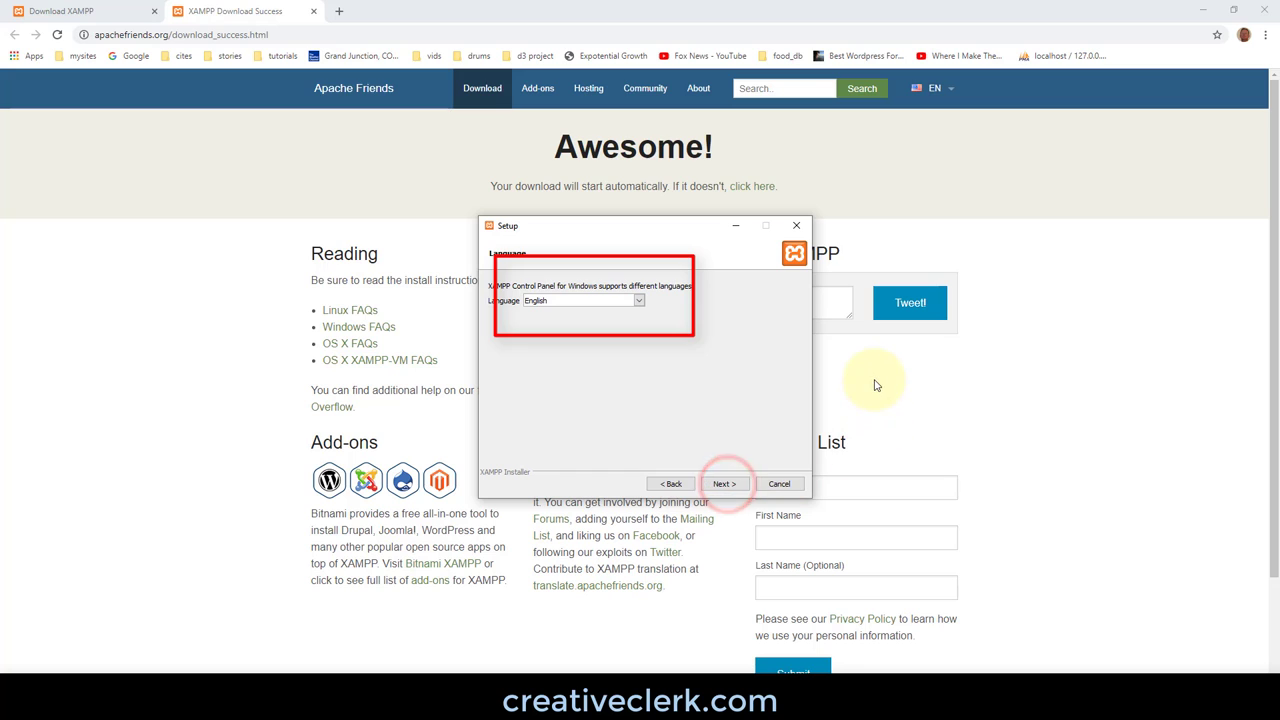
left_click(737, 486)
left_click(735, 486)
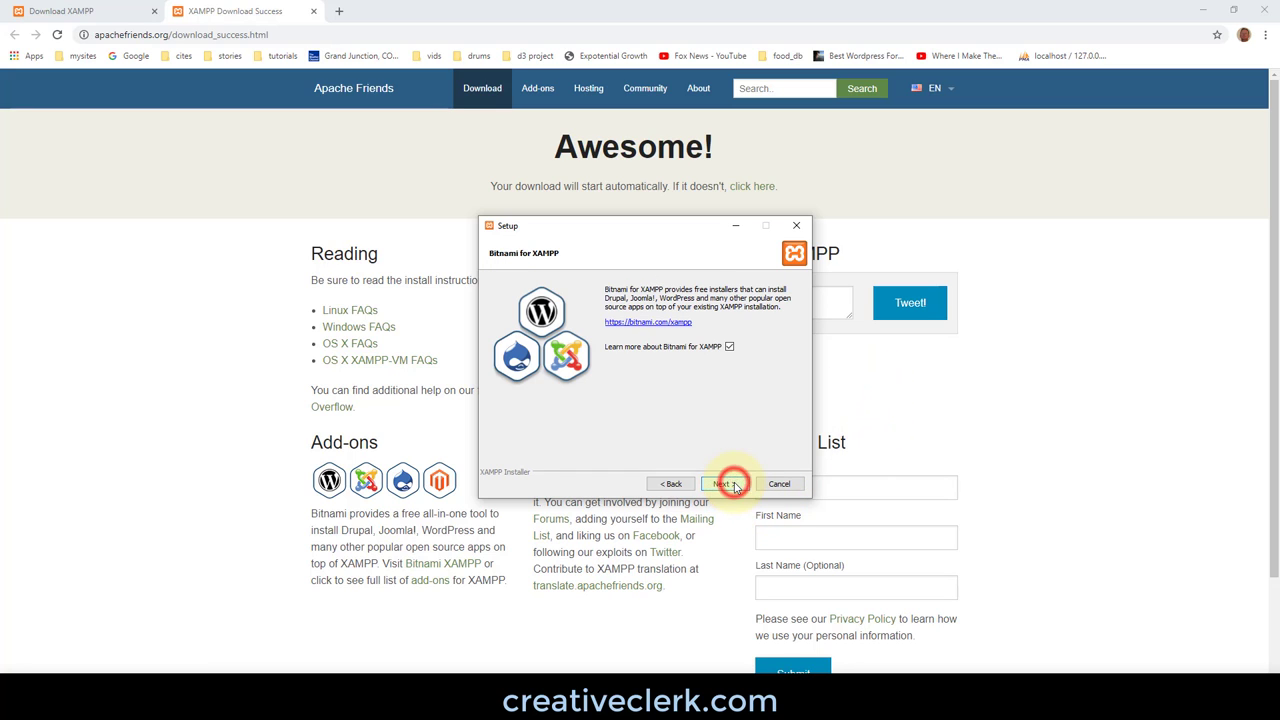
left_click(735, 486)
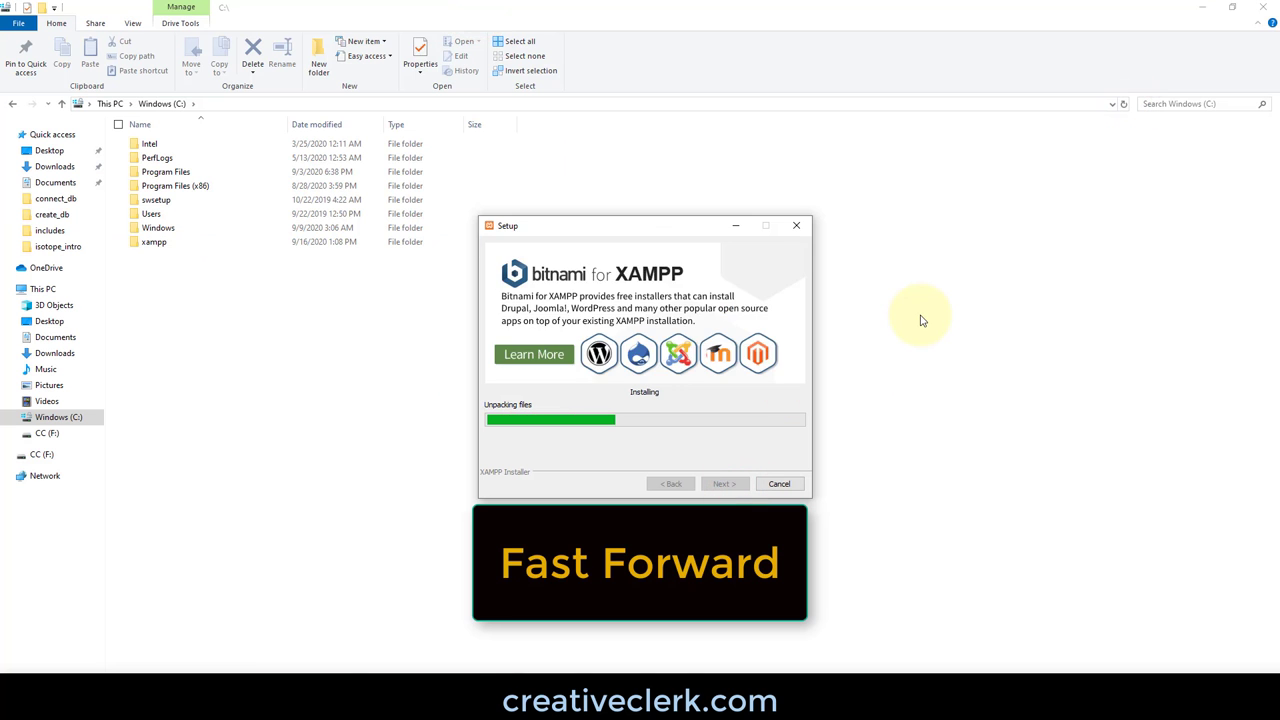
left_click(1084, 203)
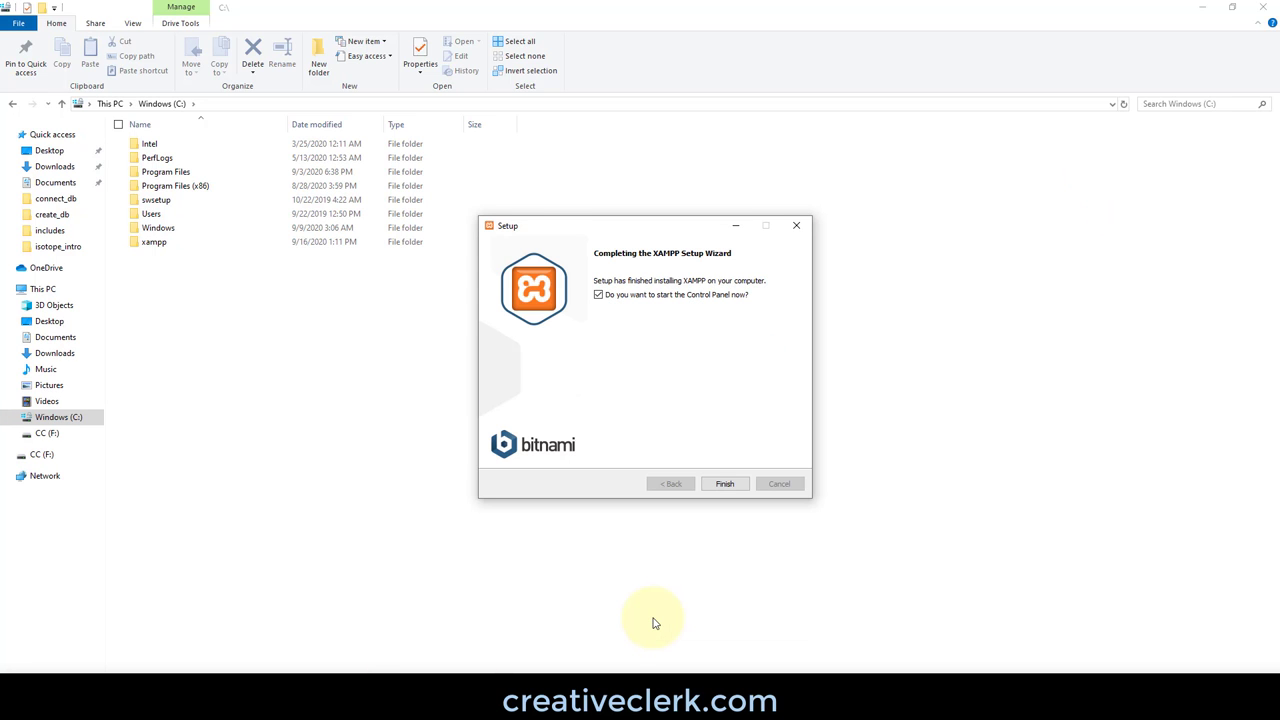
left_click(723, 485)
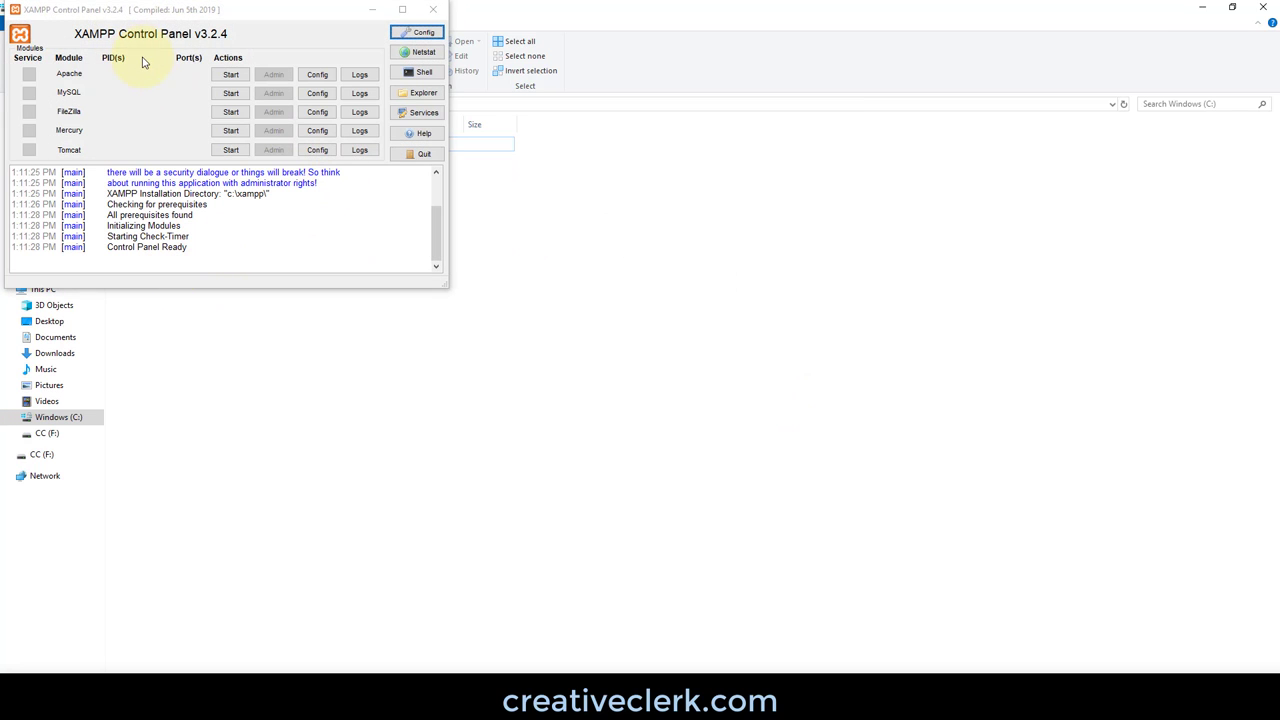
Step: Start the Apache and MySQL modules, then close the XAMPP Control Panel window
left_click(230, 75)
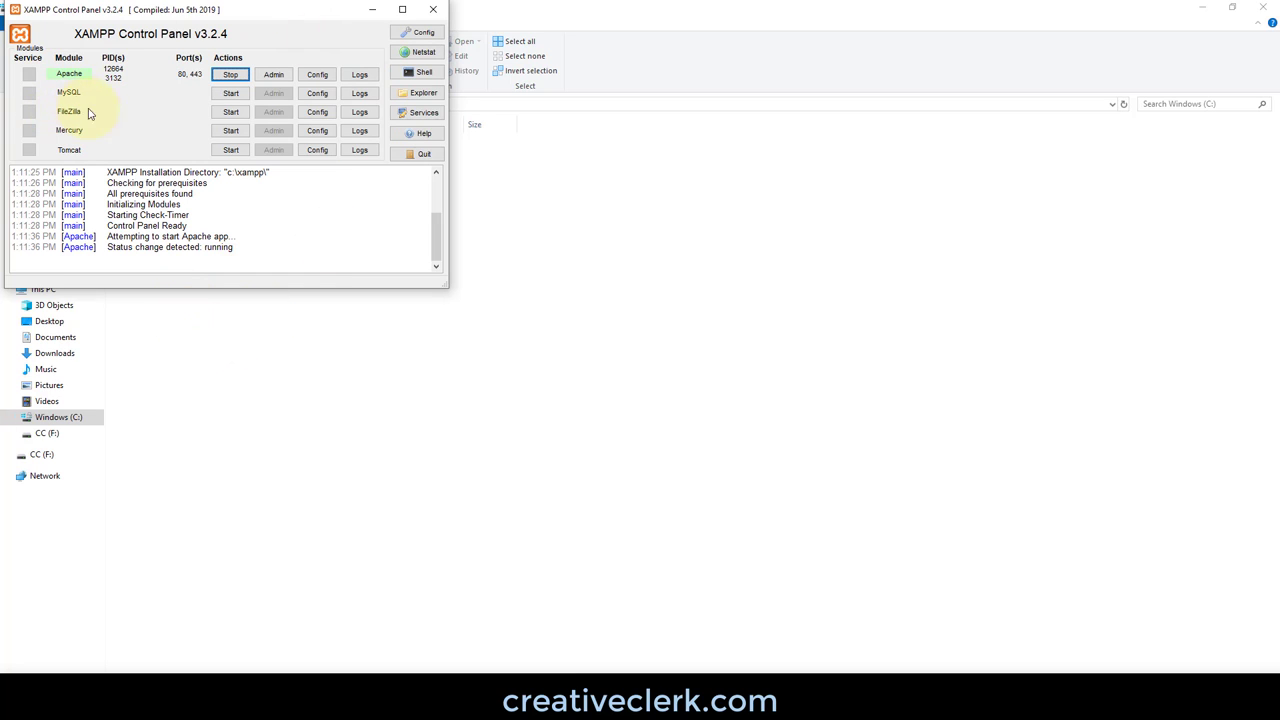
left_click(235, 96)
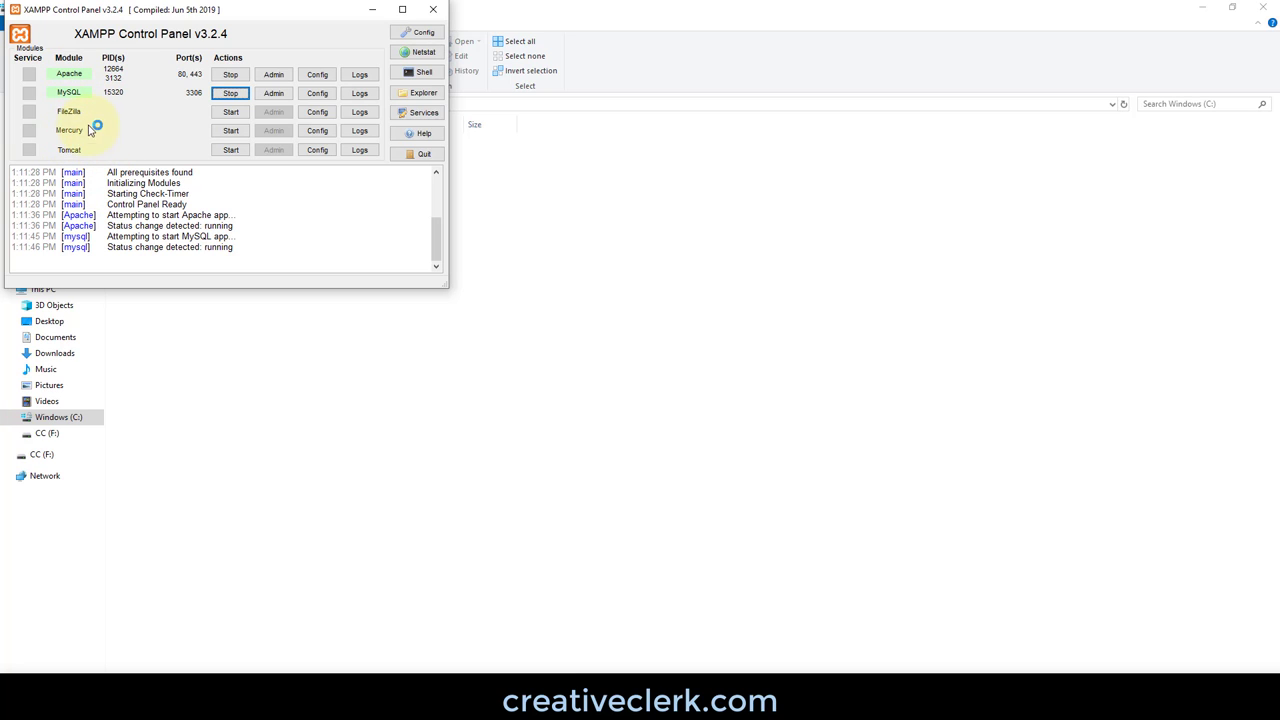
left_click(433, 13)
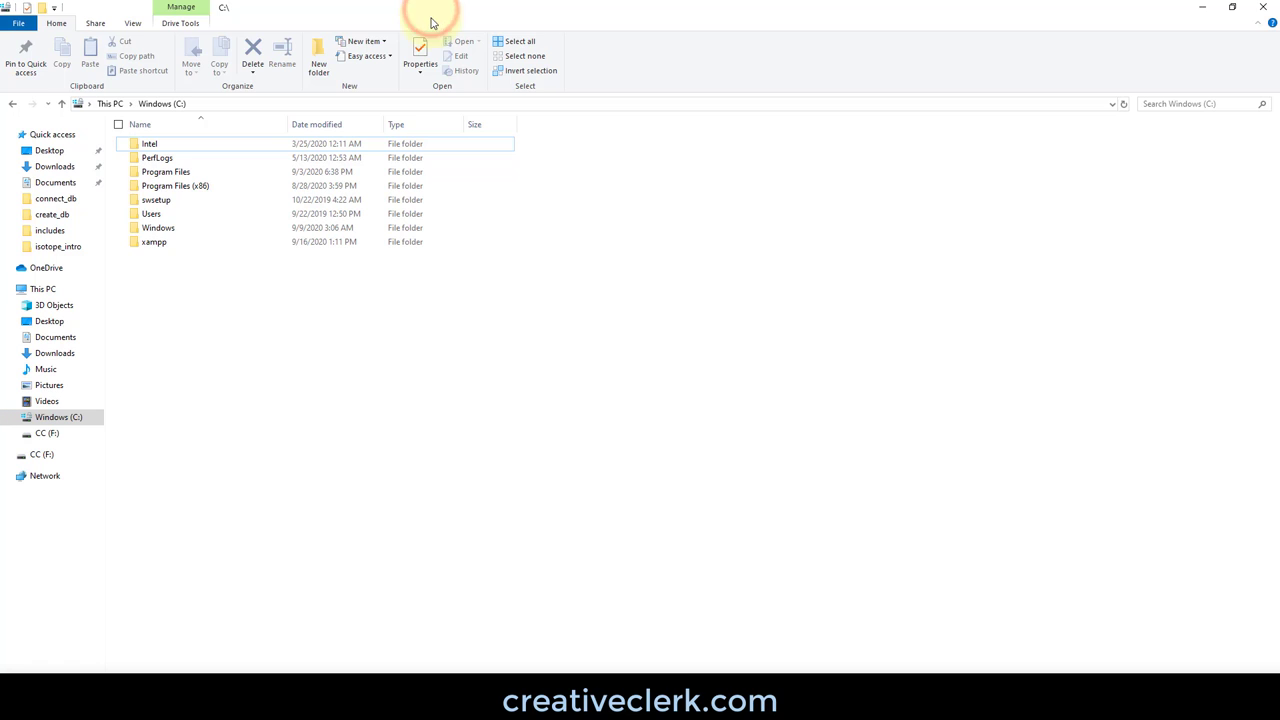
Step: Open the htdocs folder inside C:\xampp in File Explorer
double_click(197, 245)
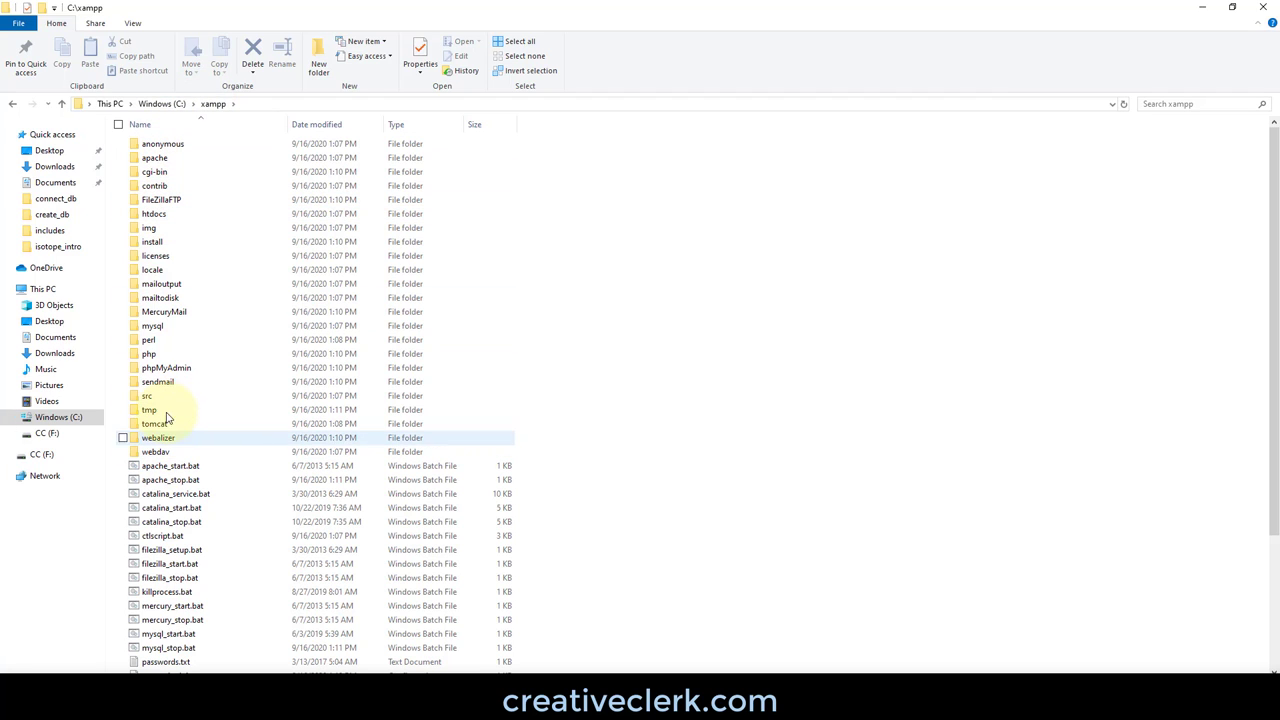
double_click(180, 213)
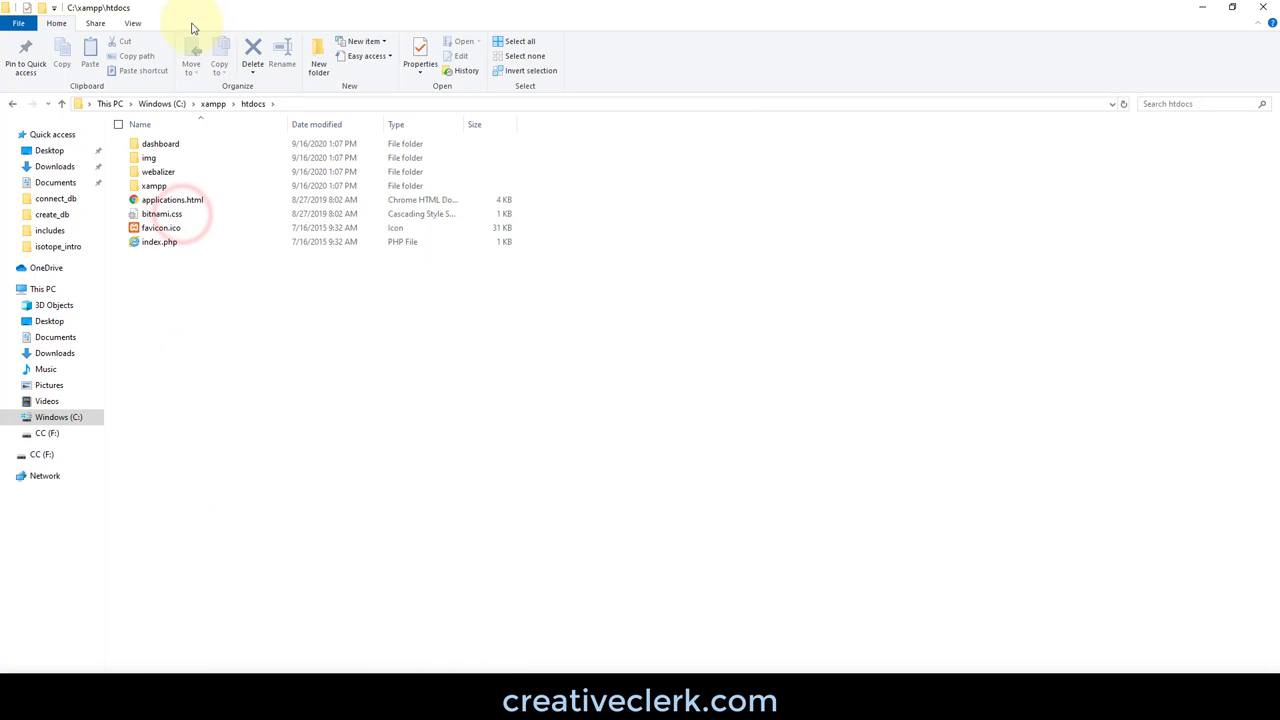
right_click(196, 246)
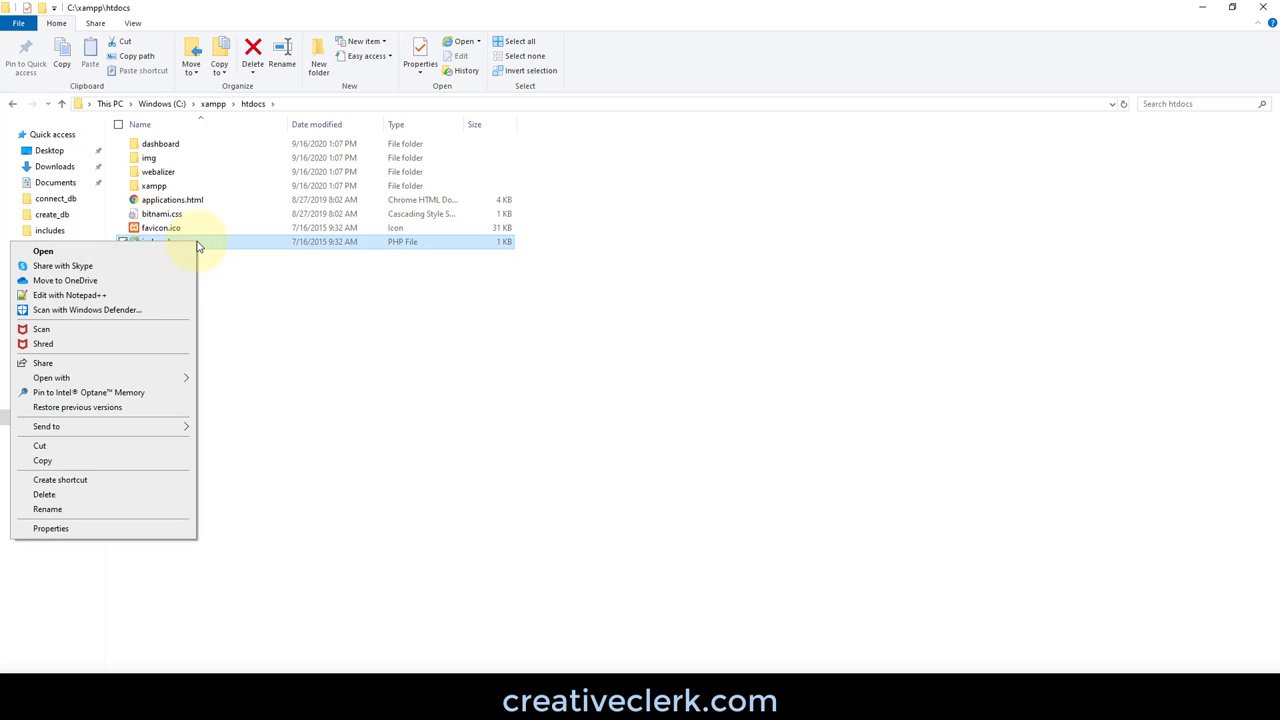
left_click(137, 378)
left_click(328, 312)
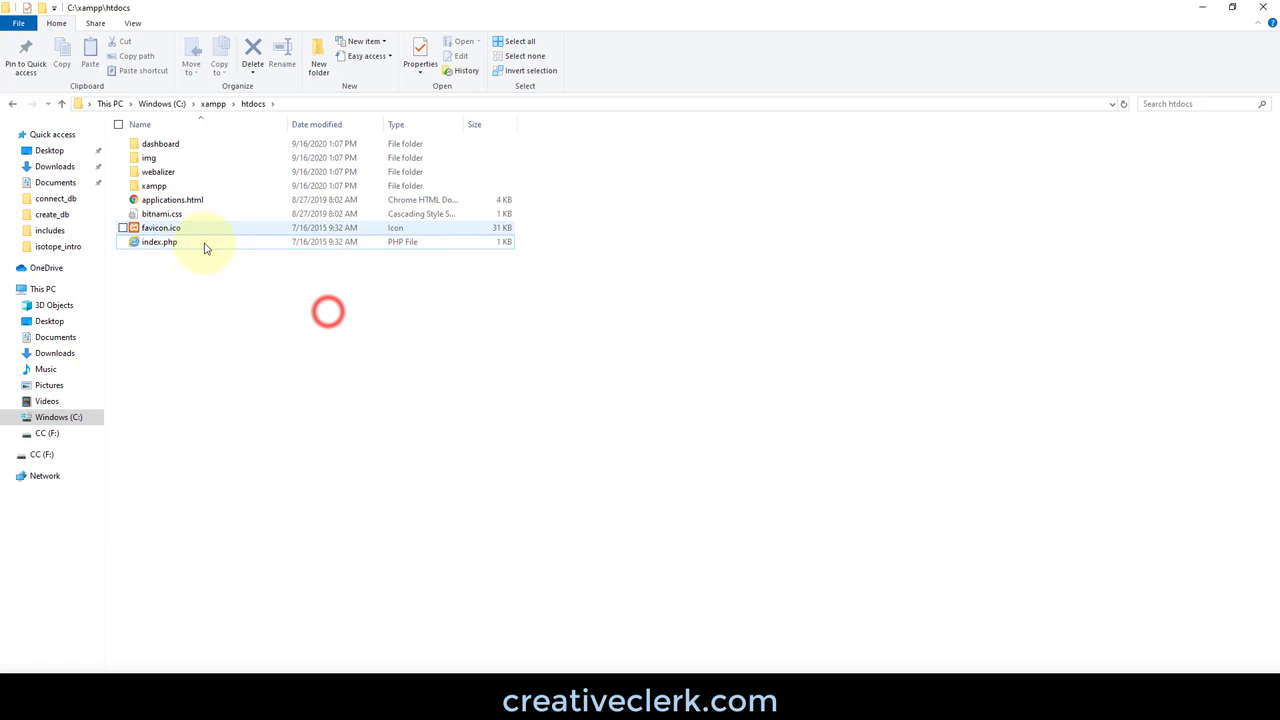
Step: Open applications.html from htdocs directly in Chrome to view it, then close its tab
left_click(214, 200)
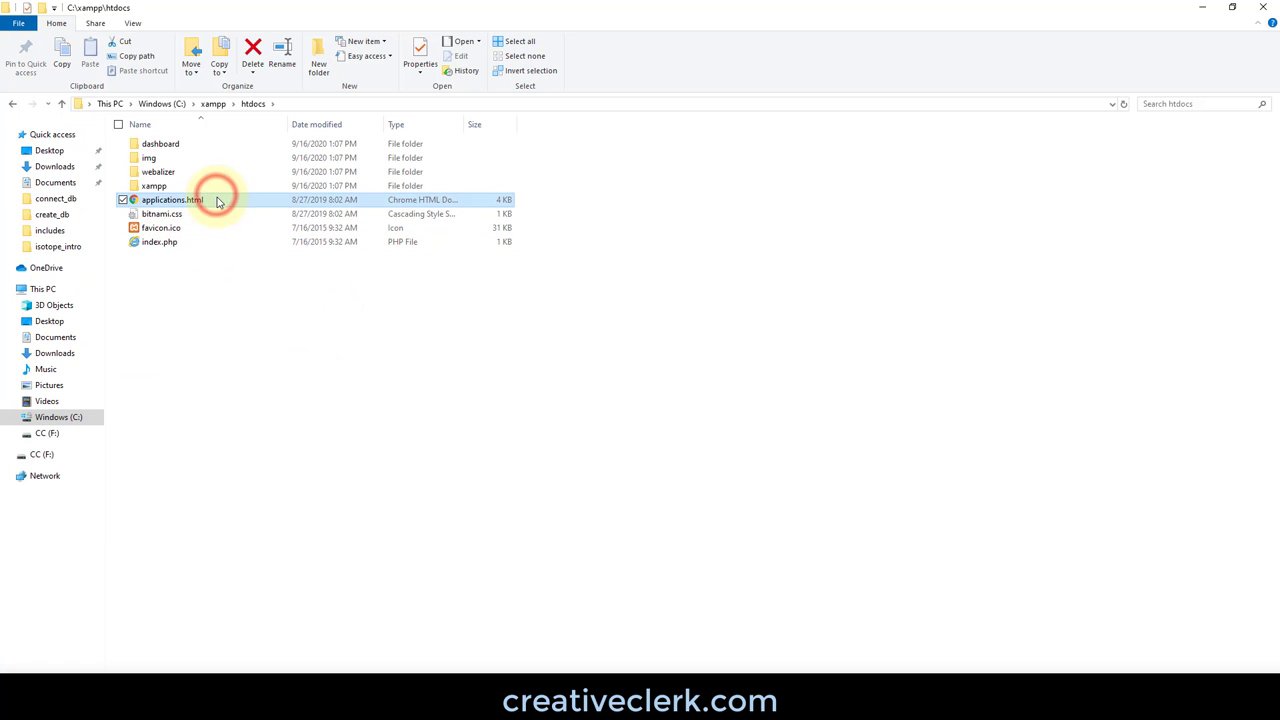
right_click(218, 202)
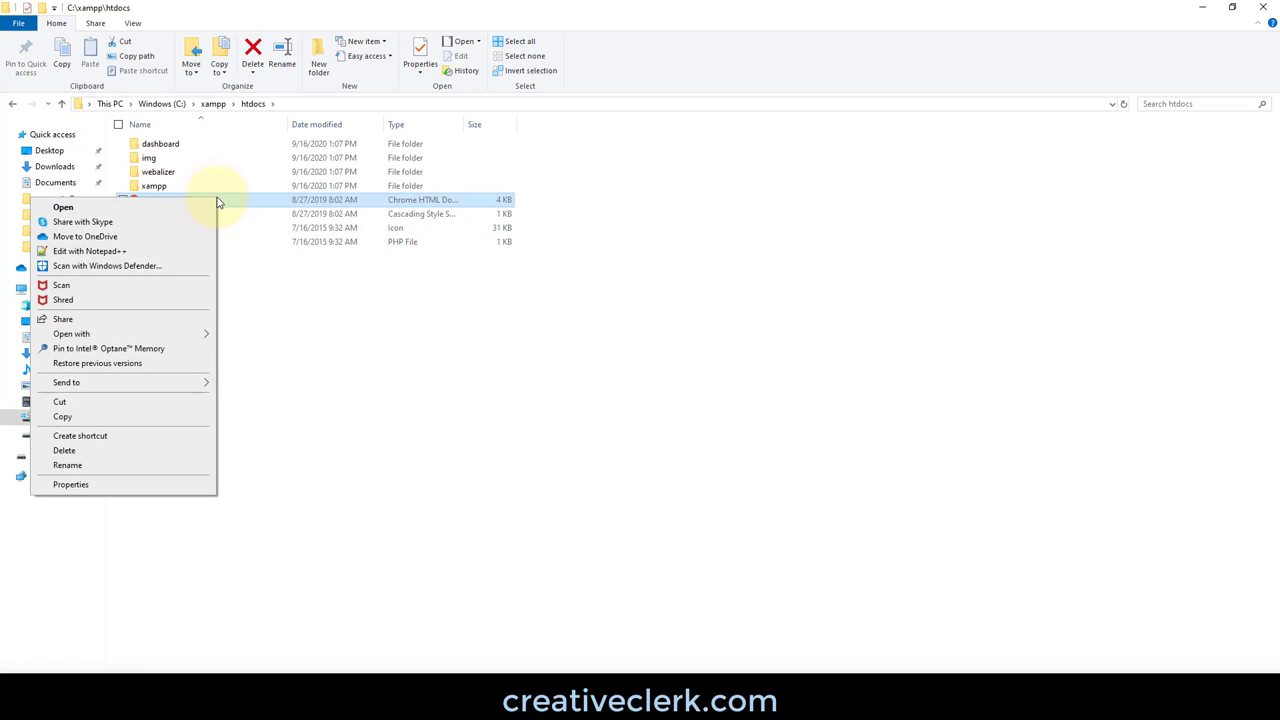
left_click(167, 338)
left_click(258, 347)
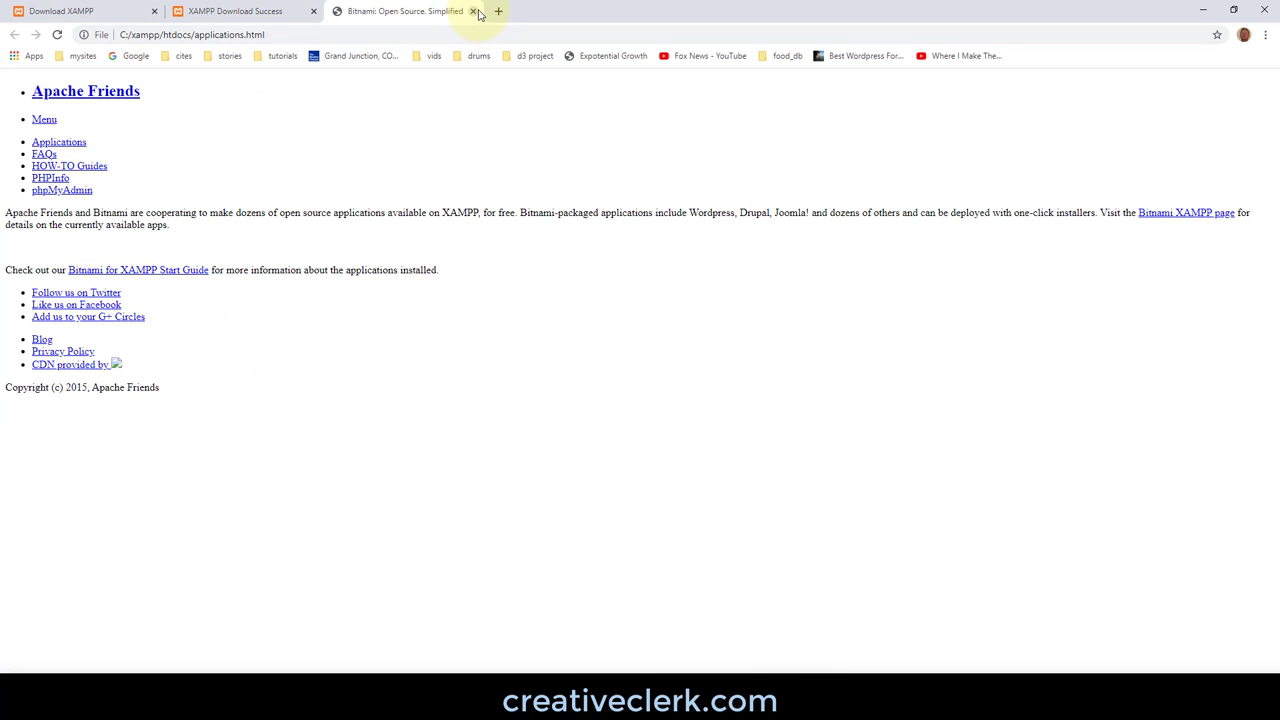
left_click(474, 11)
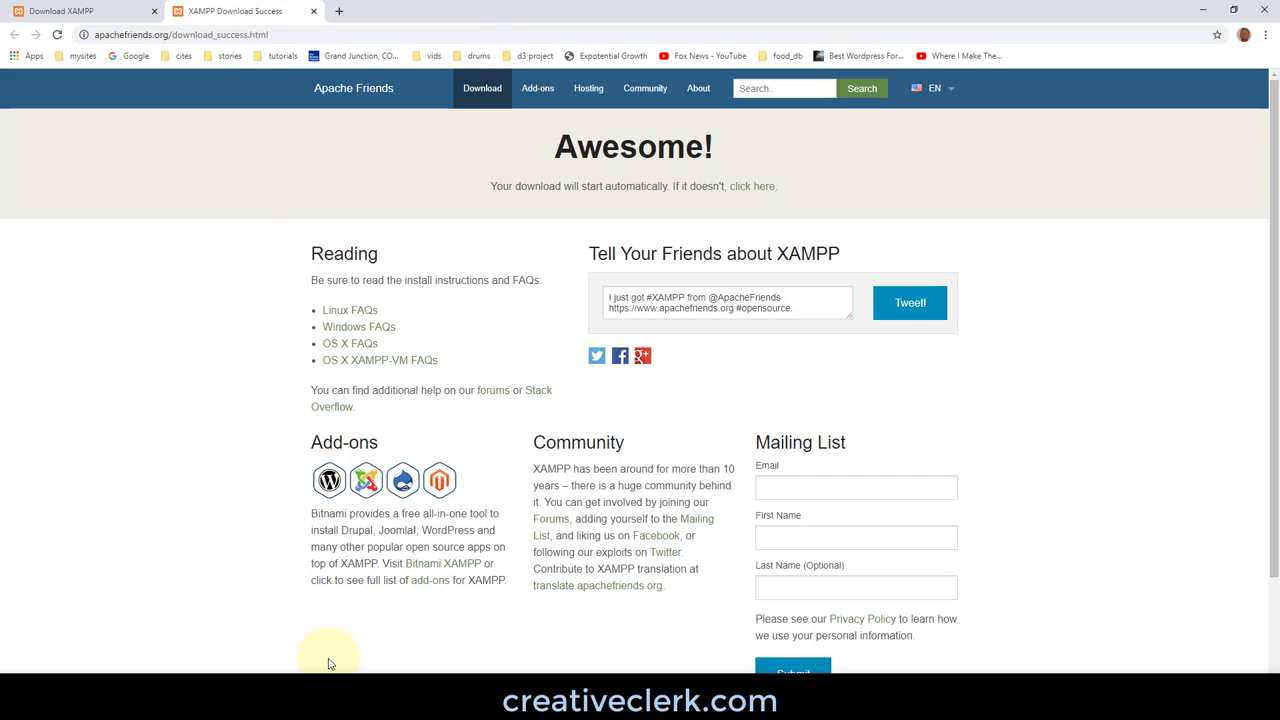
Step: Load localhost in the browser in place of the download success page and go to phpMyAdmin
key("alt+Tab")
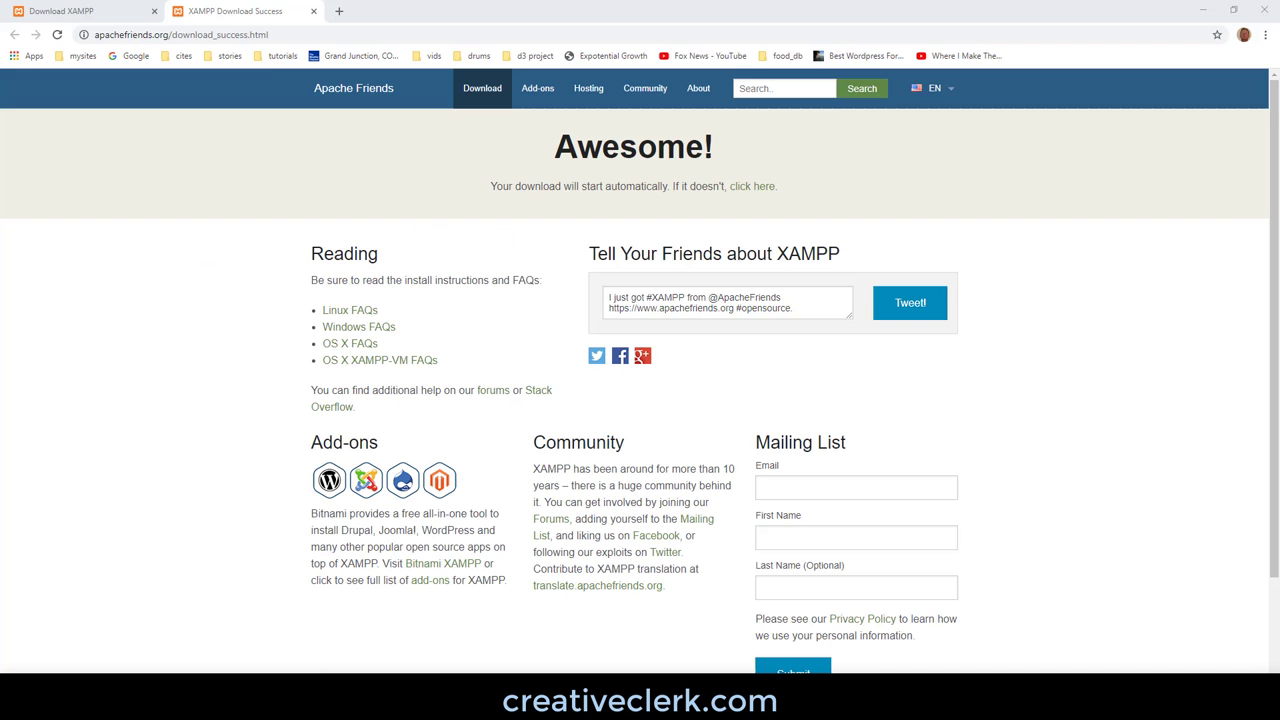
left_click(346, 33)
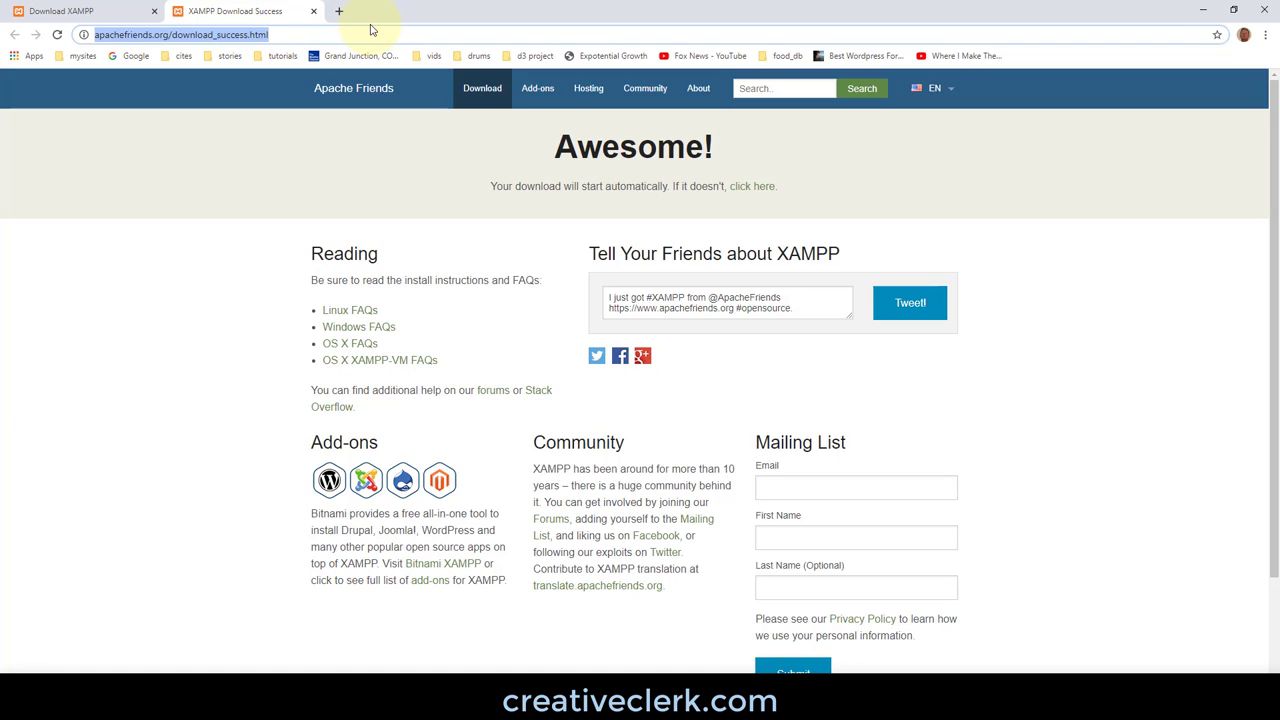
type("lo")
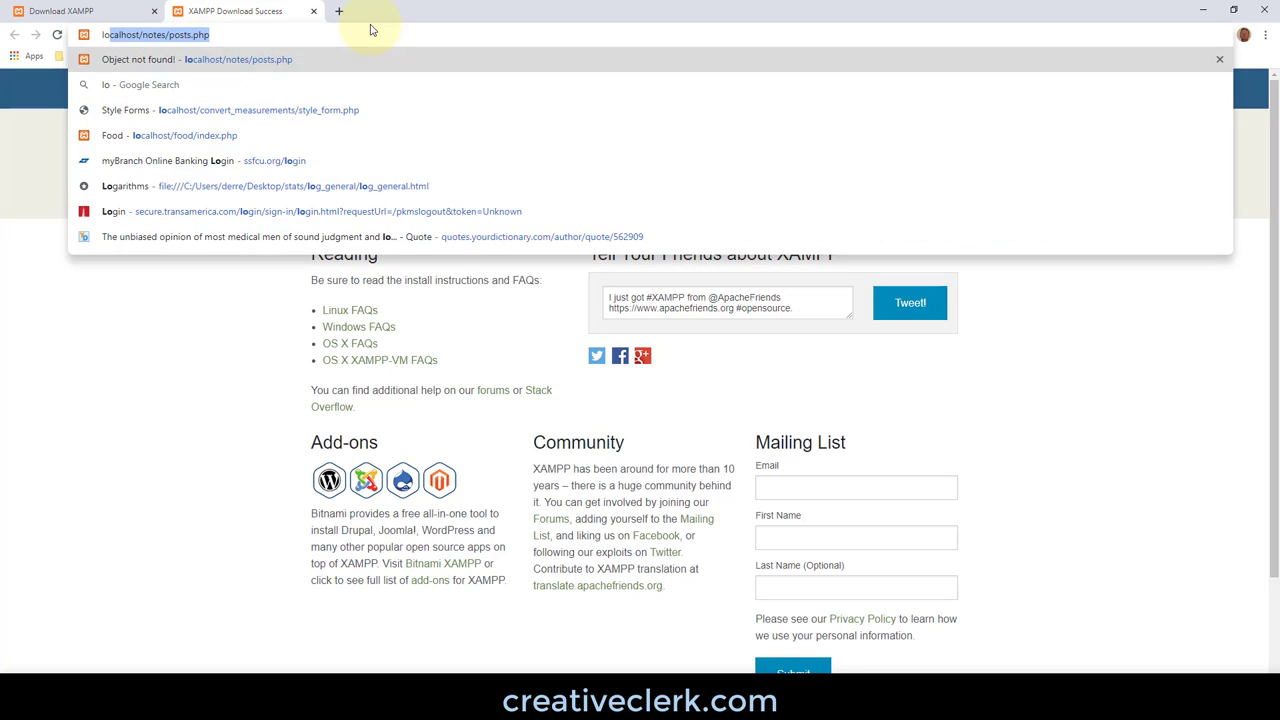
type("calhost")
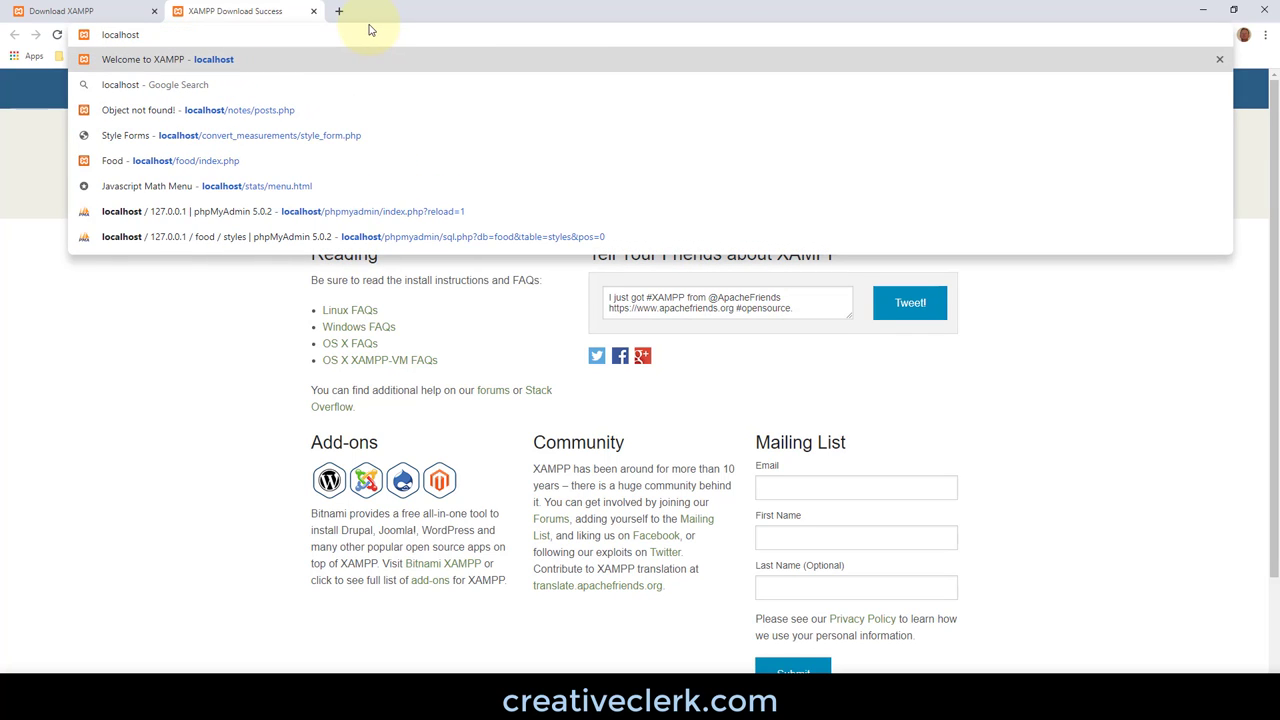
key("Return")
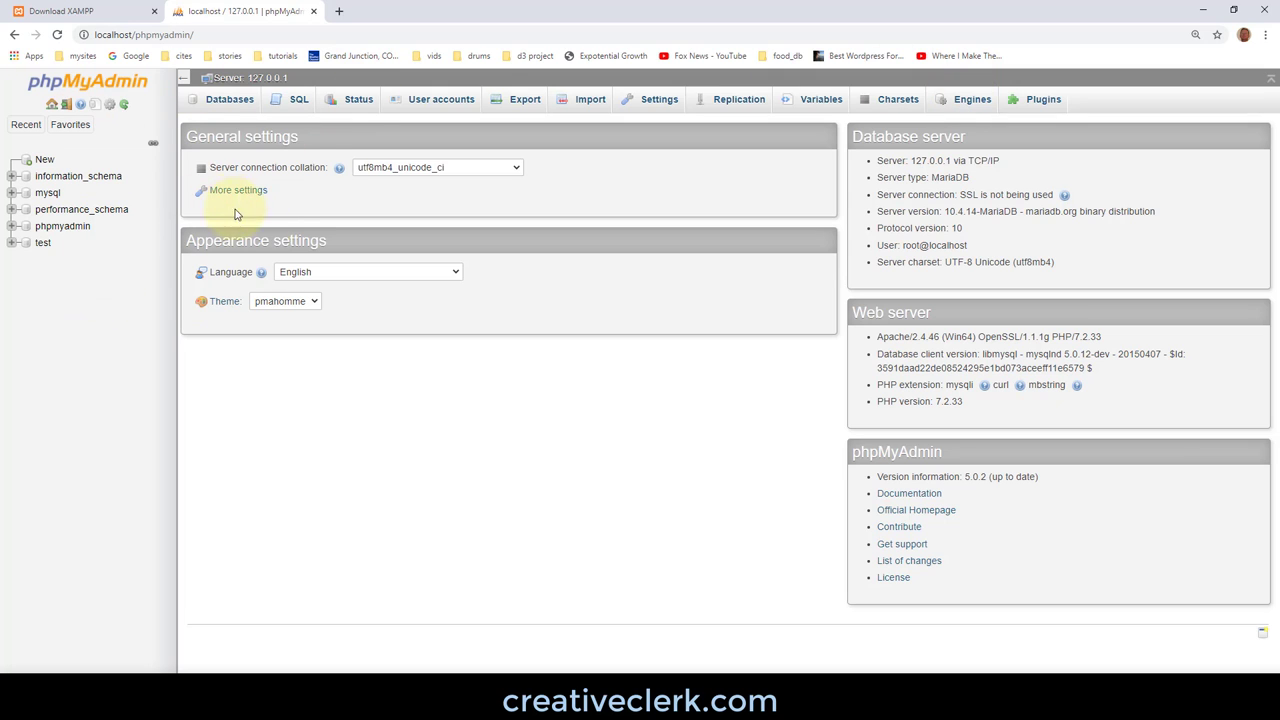
Step: Close the Download XAMPP browser tab, leaving only the phpMyAdmin tab open
left_click(50, 10)
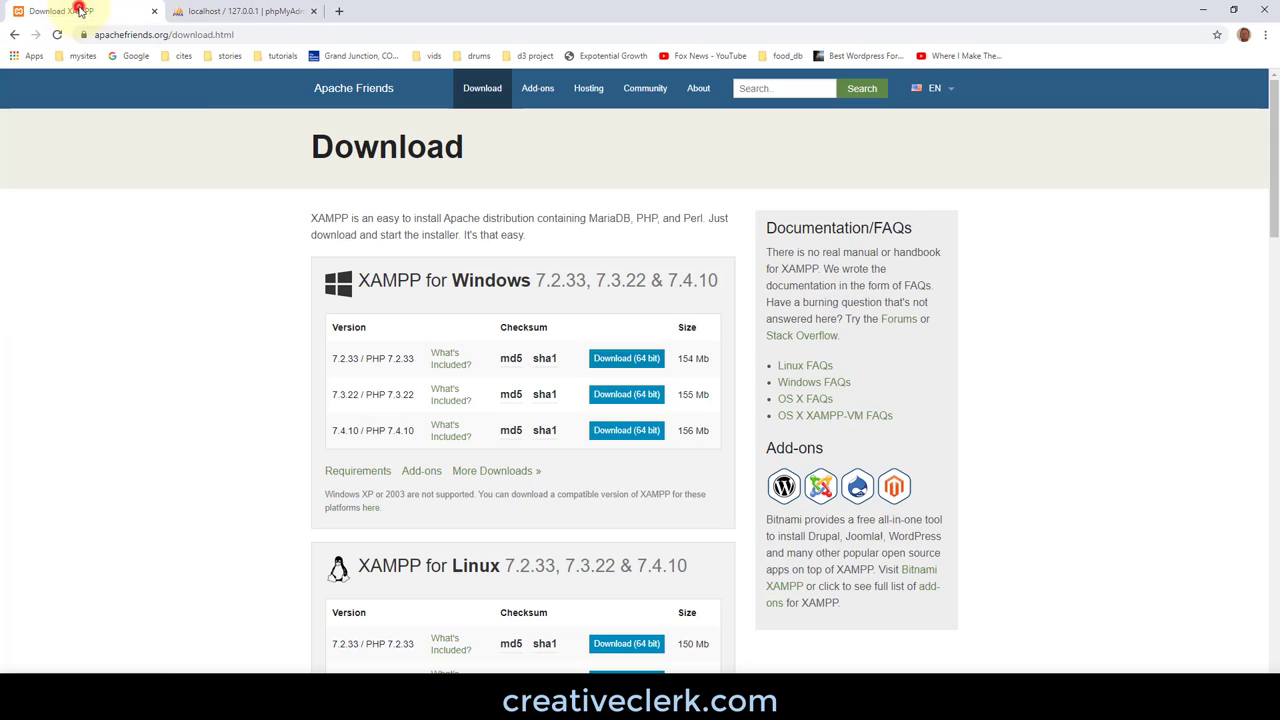
left_click(157, 11)
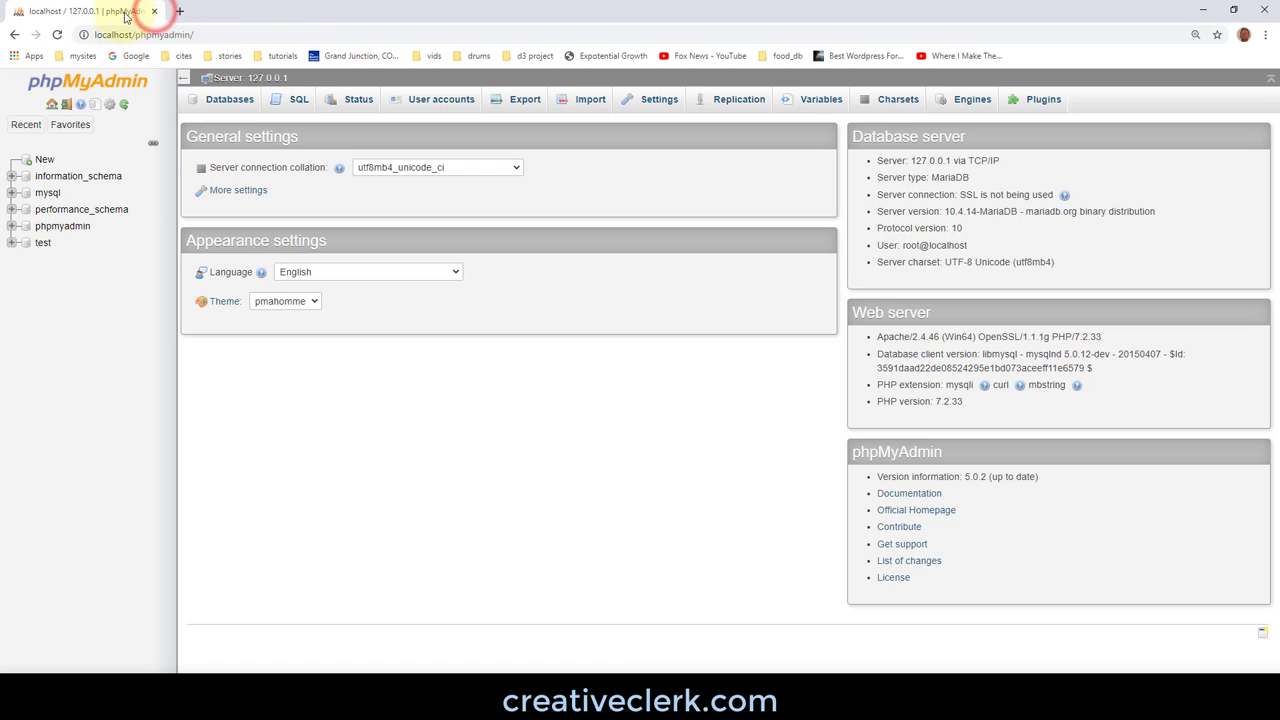
Step: Add the phpMyAdmin page to the browser's bookmarks bar, keeping the suggested name and URL
left_click(120, 14)
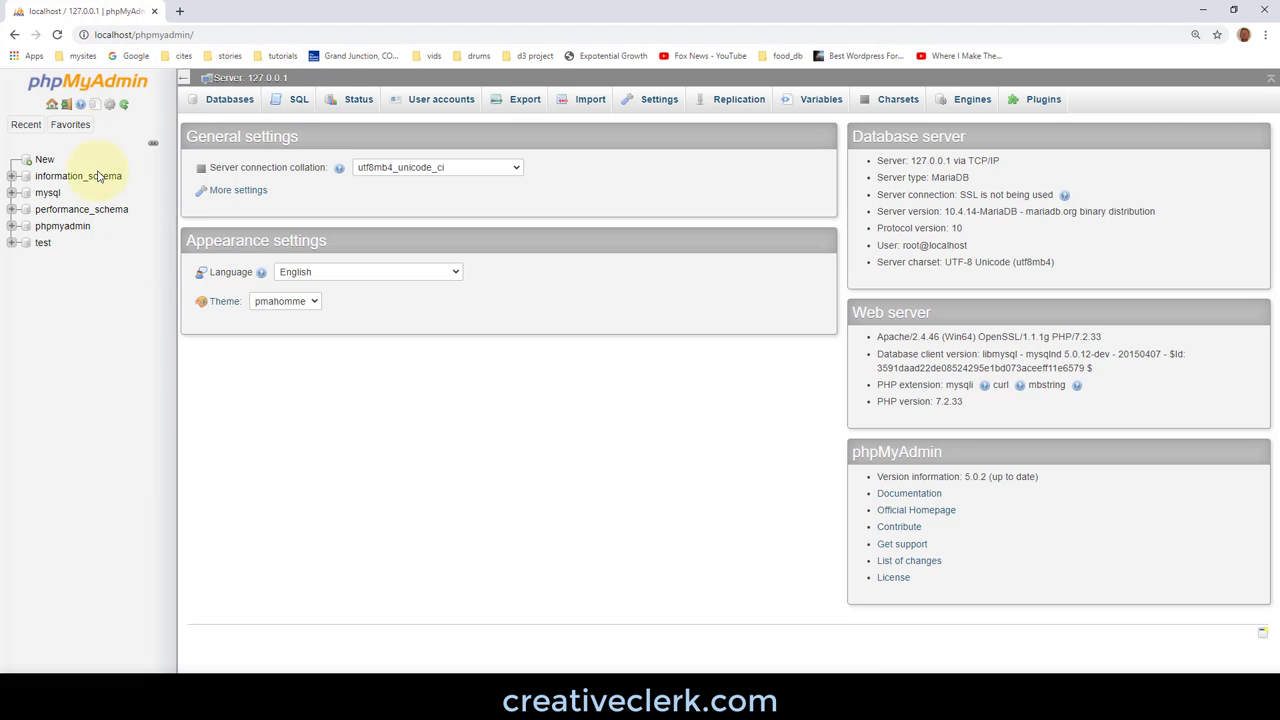
right_click(1040, 63)
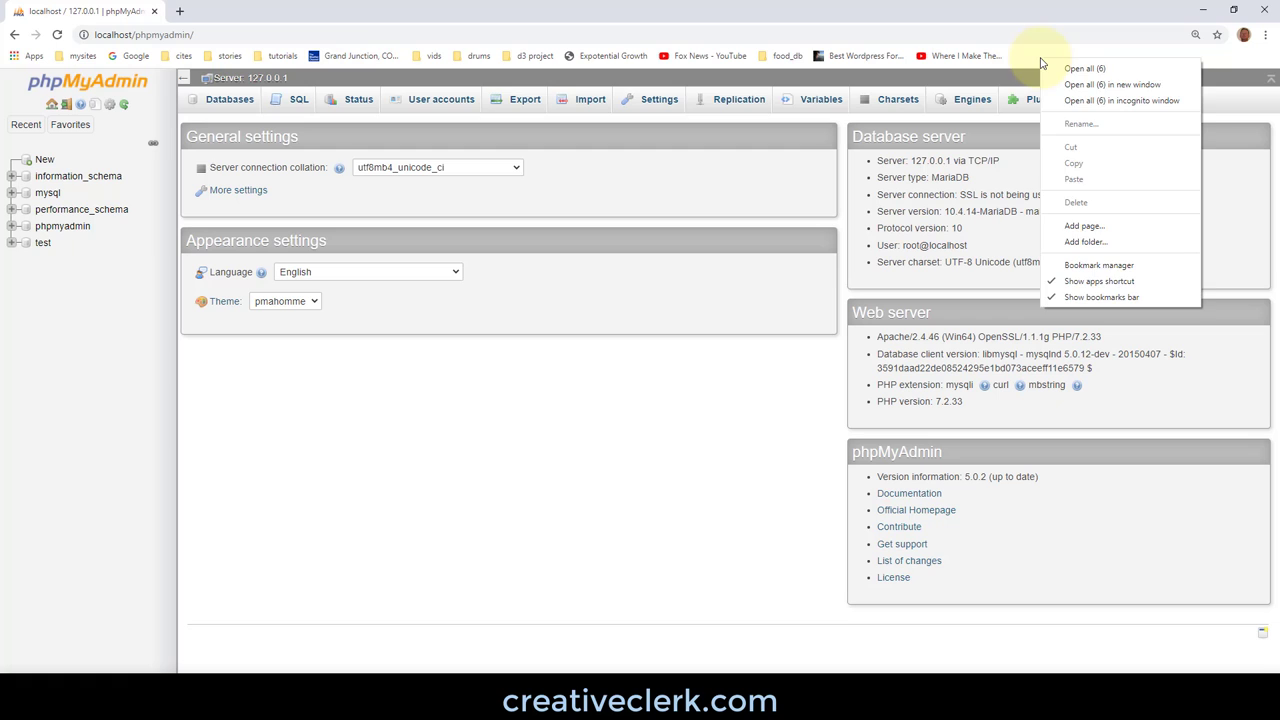
left_click(1073, 227)
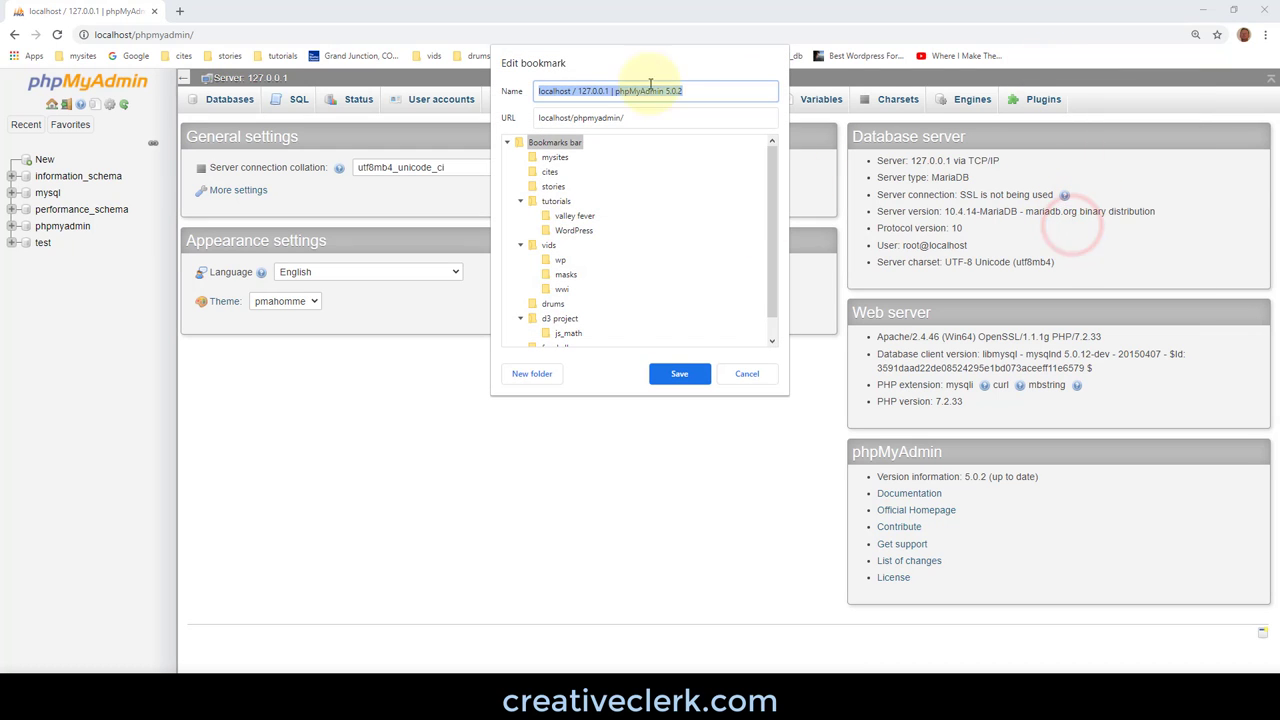
left_click(675, 370)
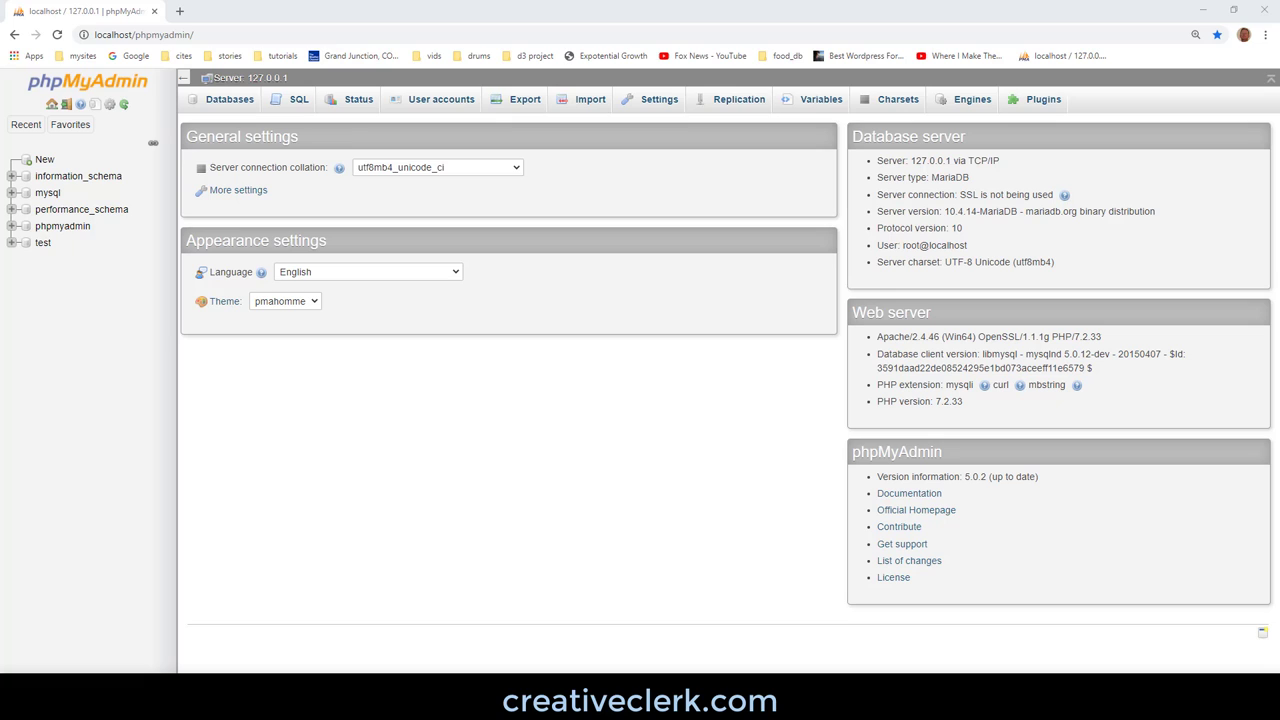
Step: Switch to Sublime Text and start saving the untitled file under a new name, browsing to C:\xampp\htdocs as the location
left_click(457, 643)
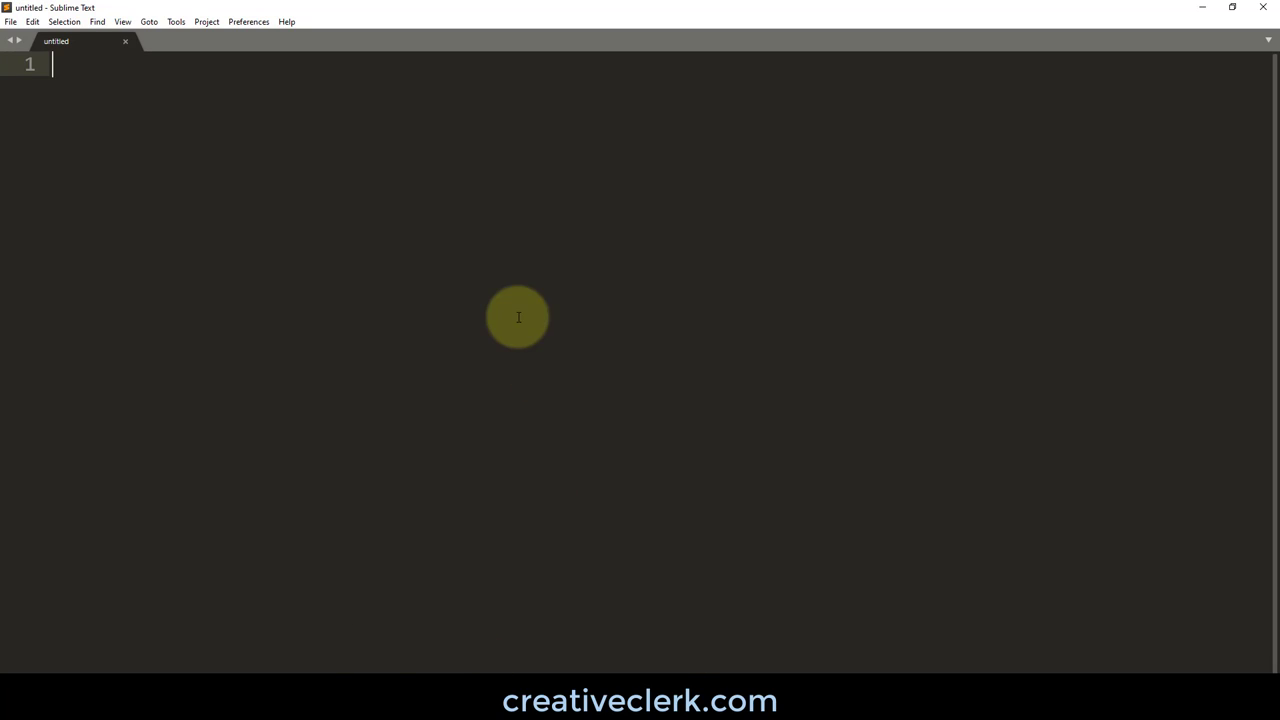
left_click(9, 24)
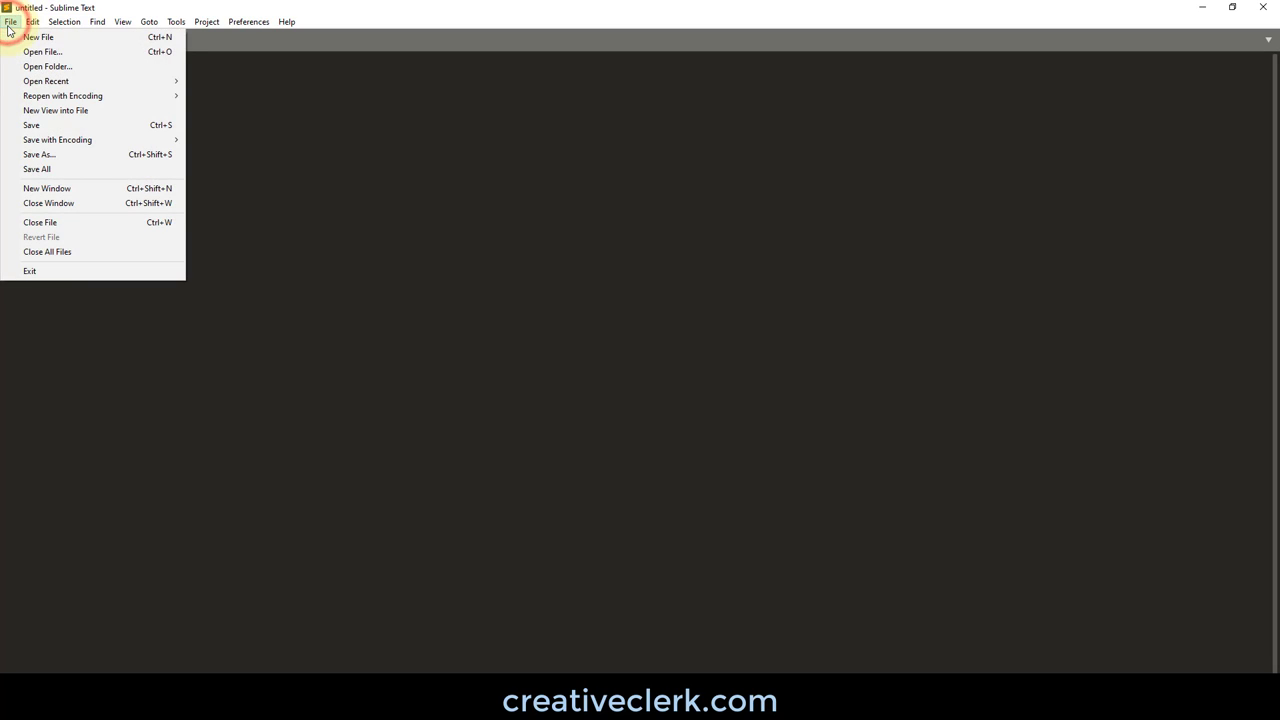
left_click(40, 154)
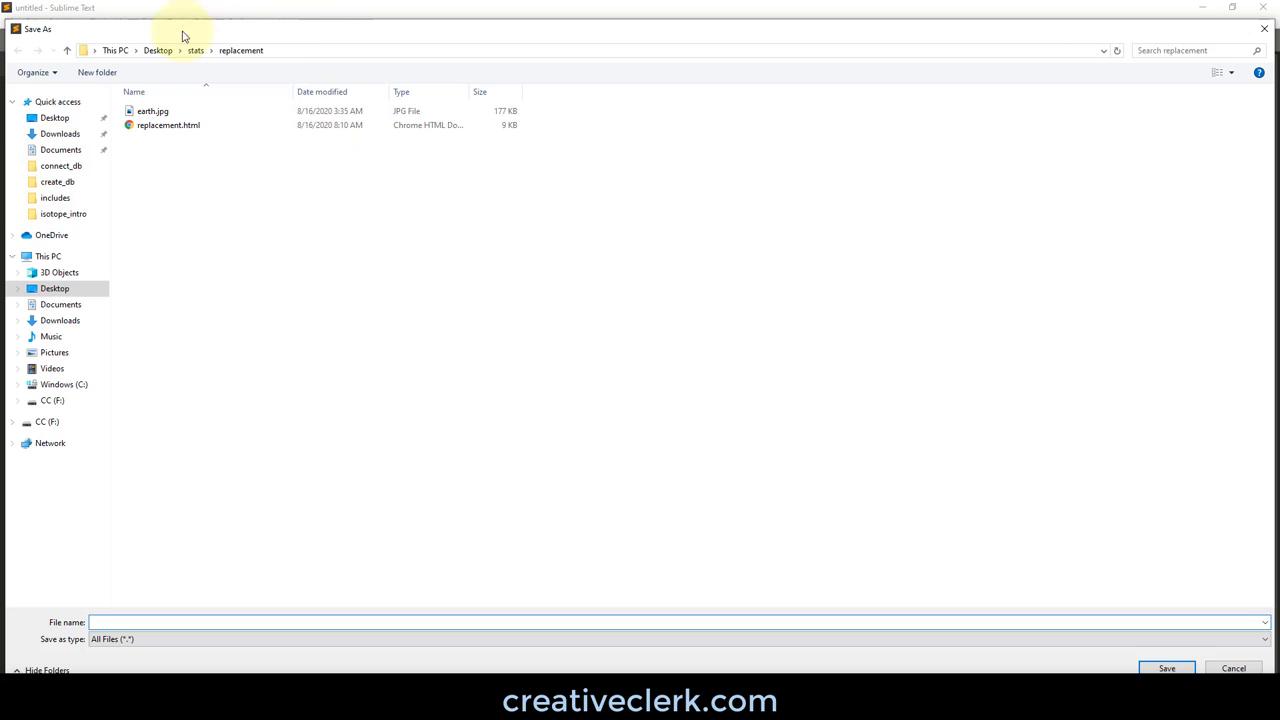
left_click(60, 421)
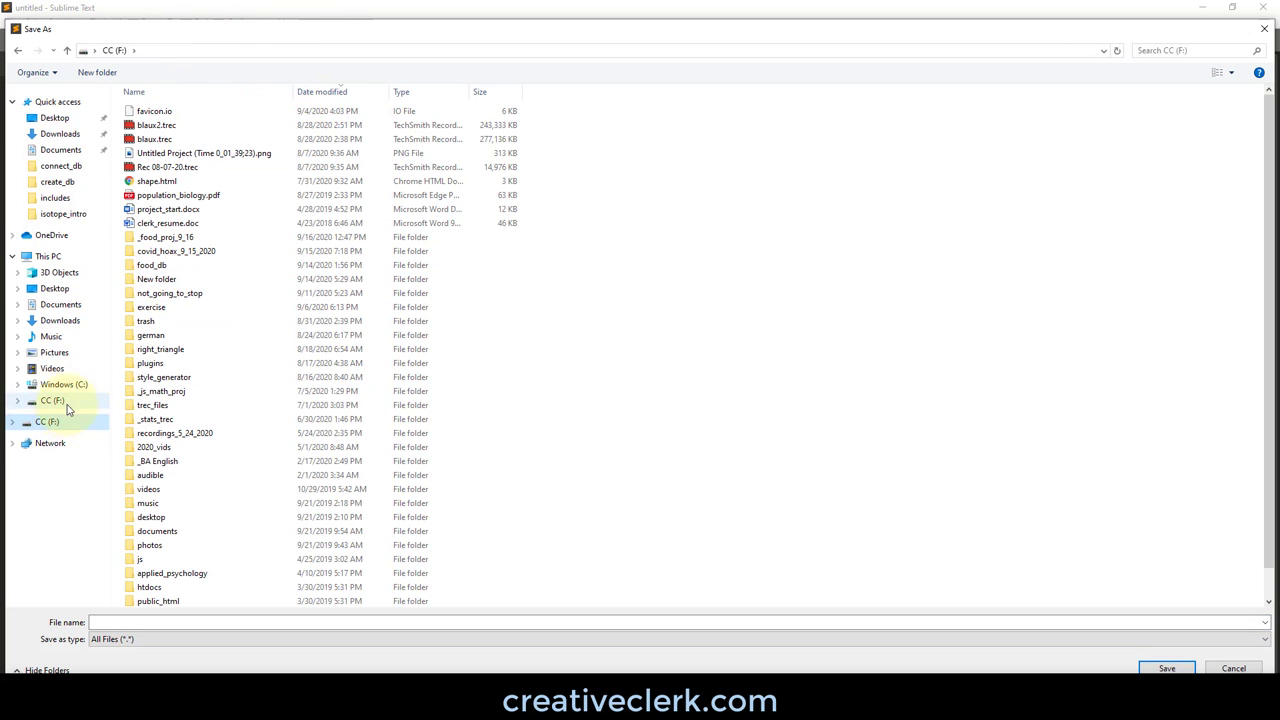
left_click(63, 385)
double_click(177, 207)
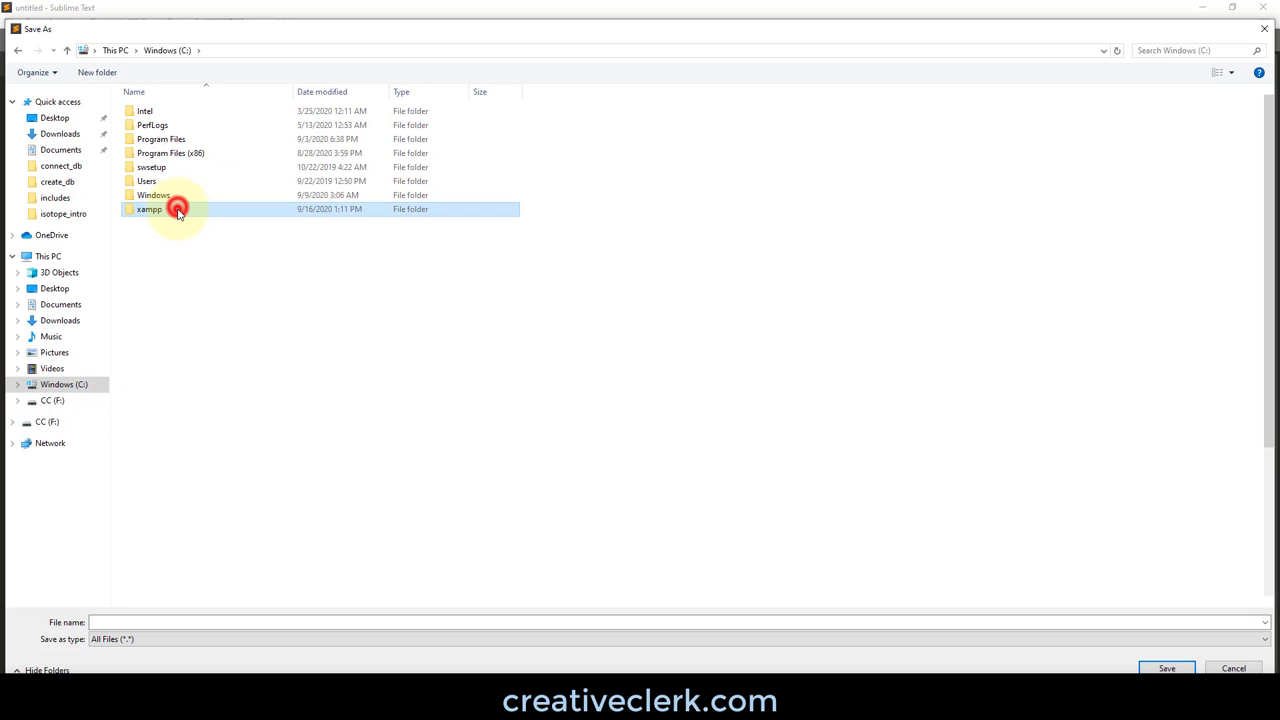
scroll(180, 286, "down", 2)
scroll(171, 414, "down", 3)
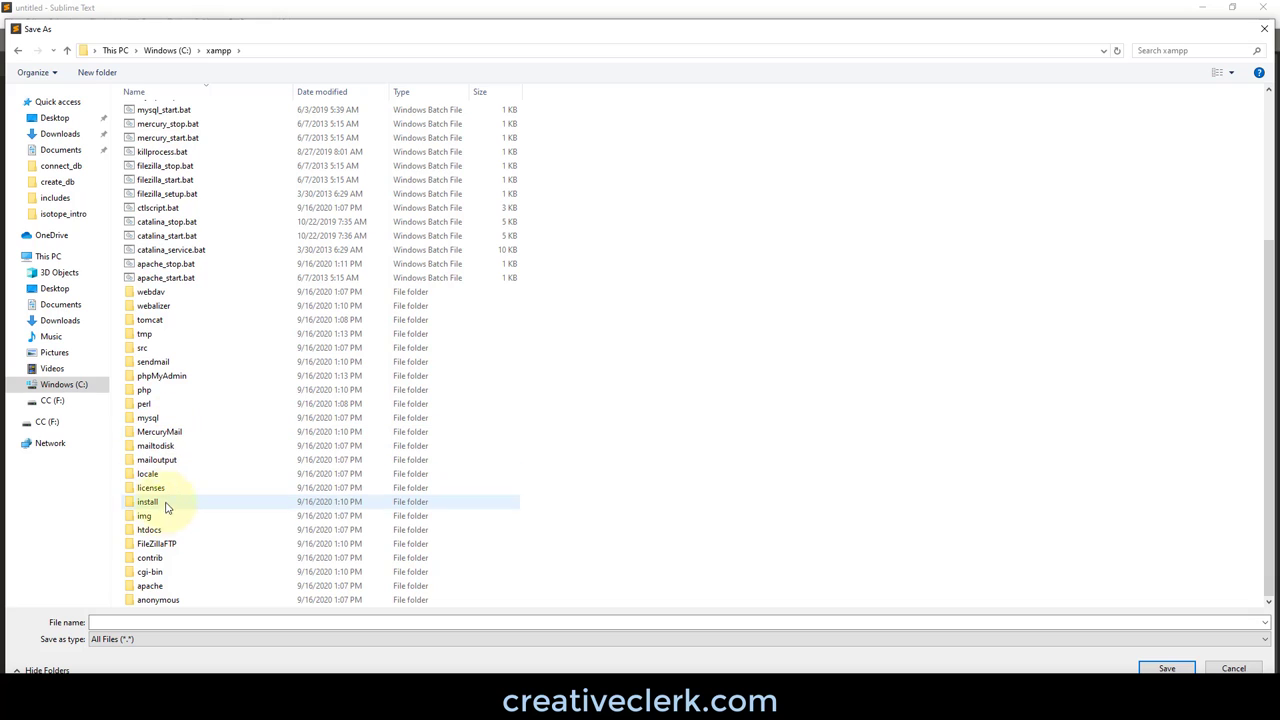
double_click(166, 527)
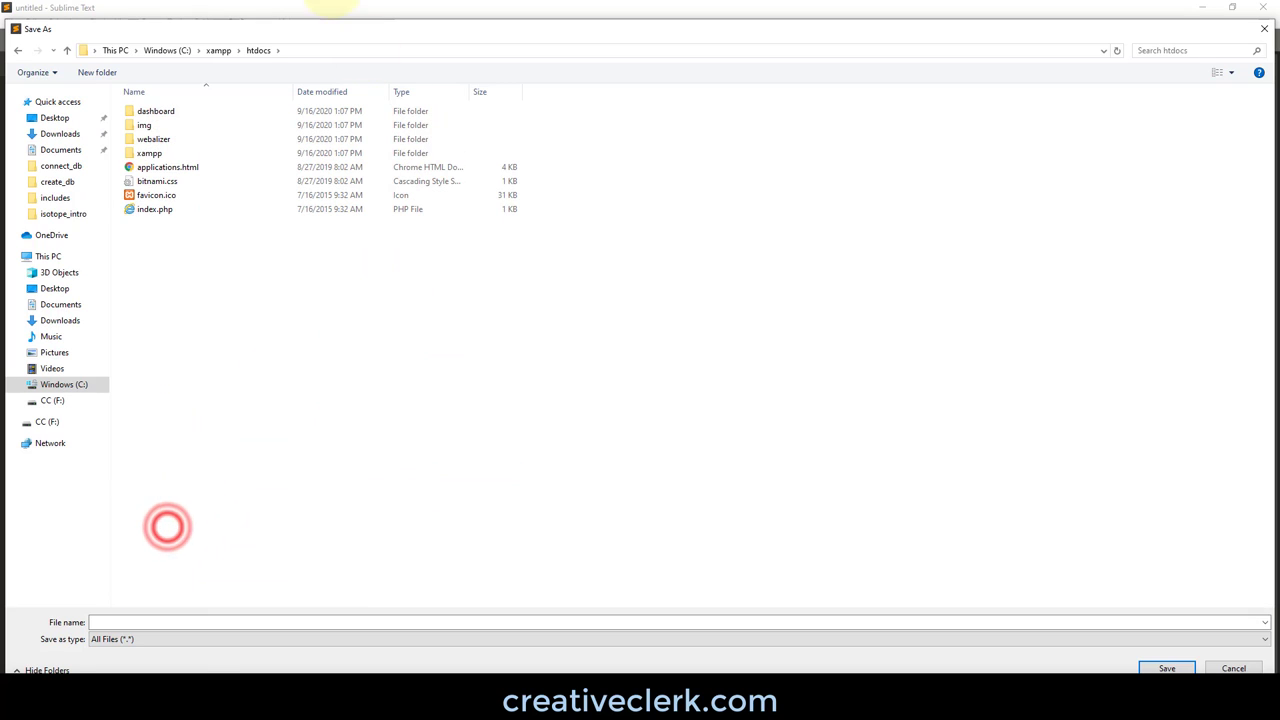
Step: Create a new folder named food inside htdocs
left_click(97, 73)
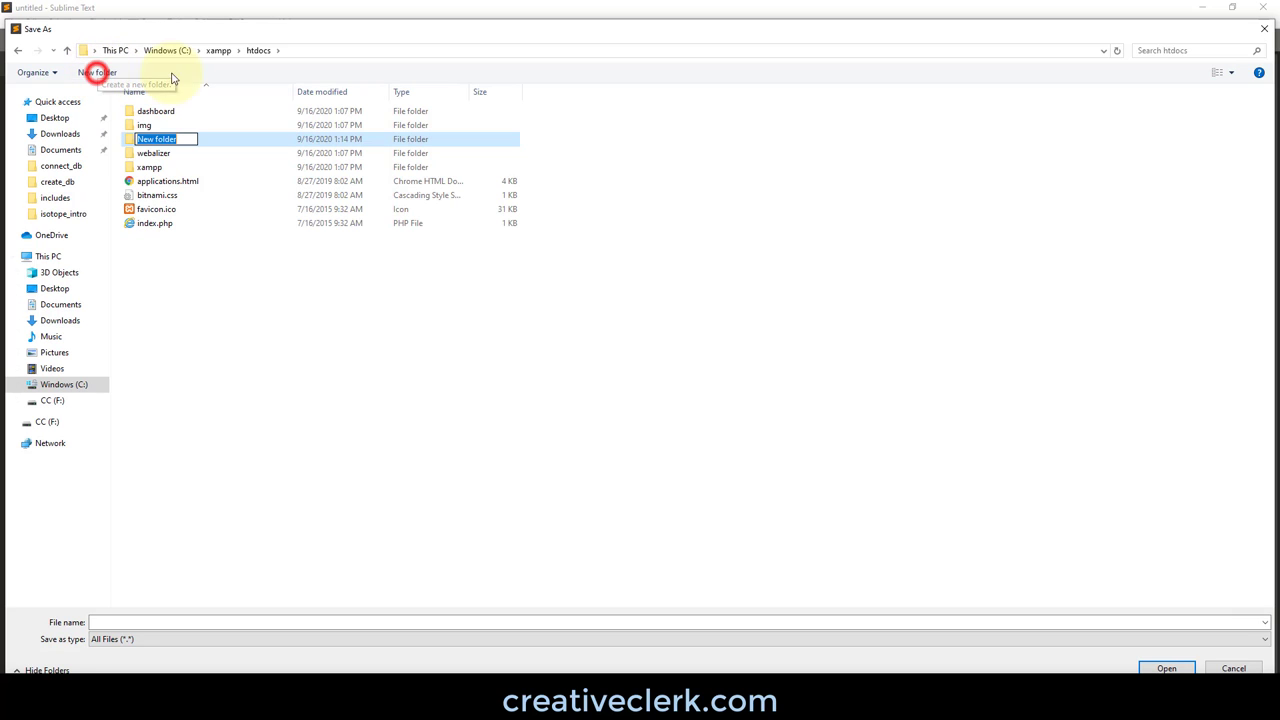
type("food")
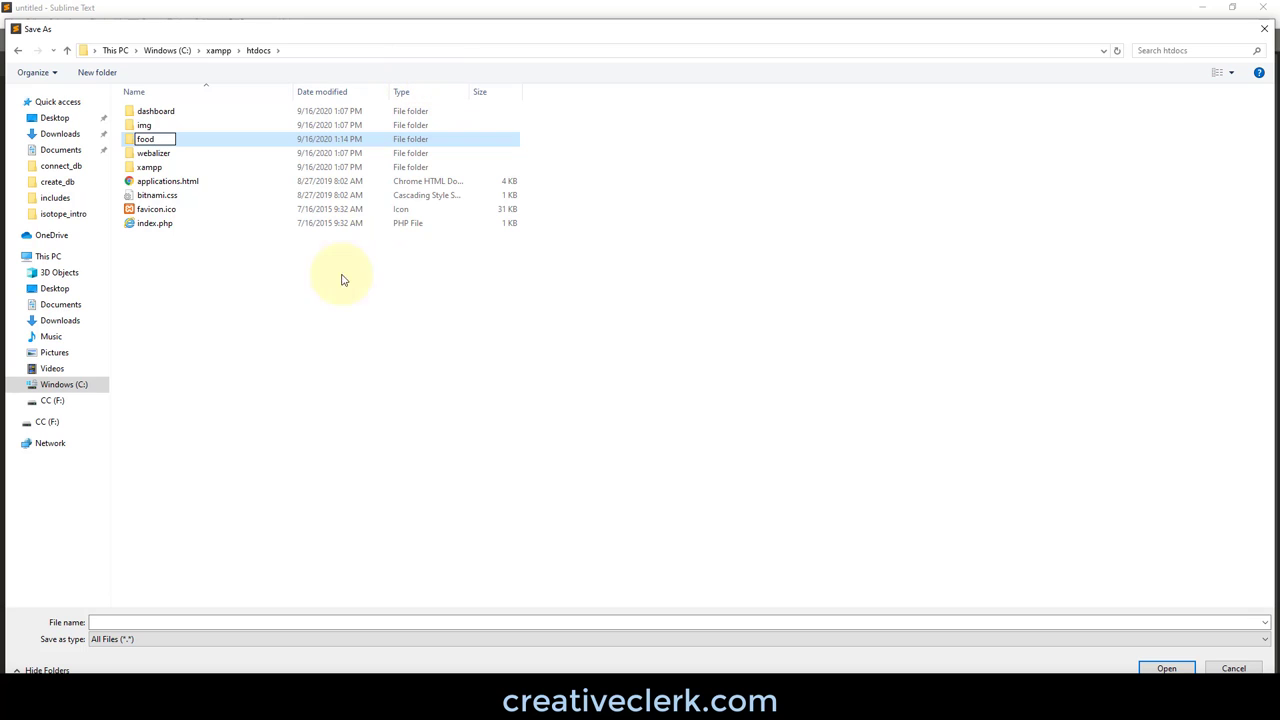
left_click(214, 139)
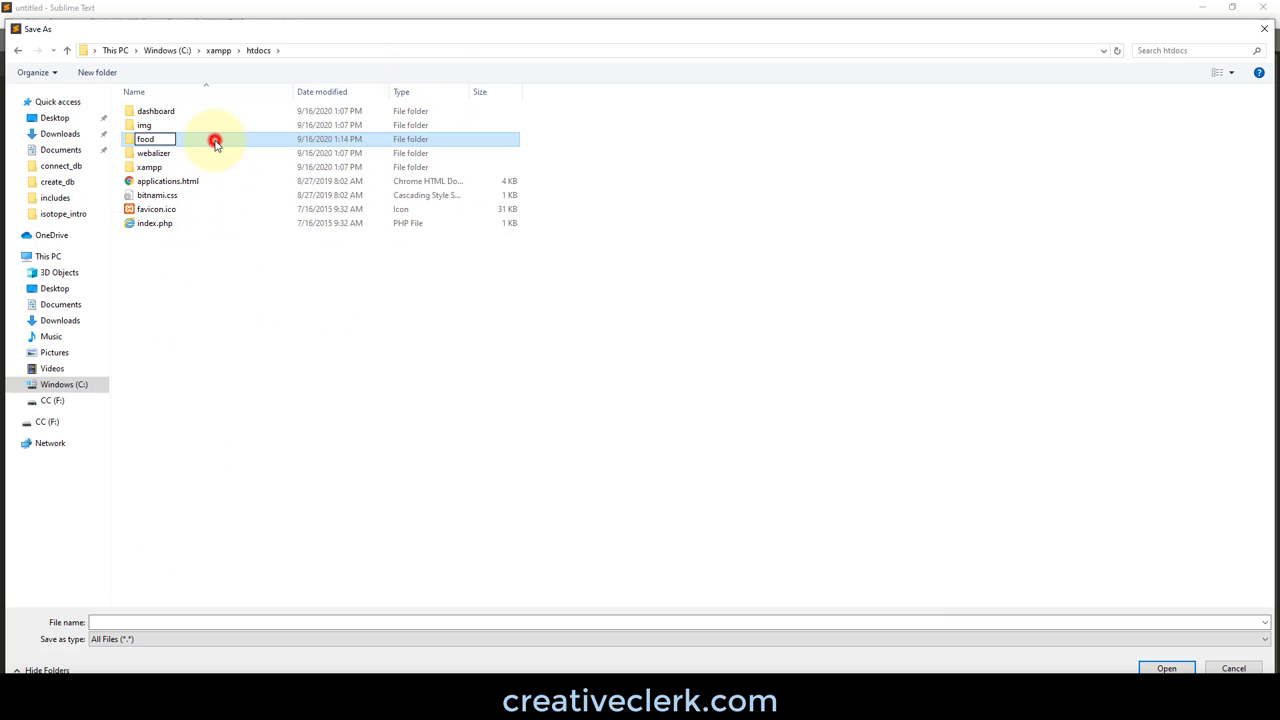
Step: Save the empty file as index.php in the food folder
double_click(188, 126)
left_click(172, 622)
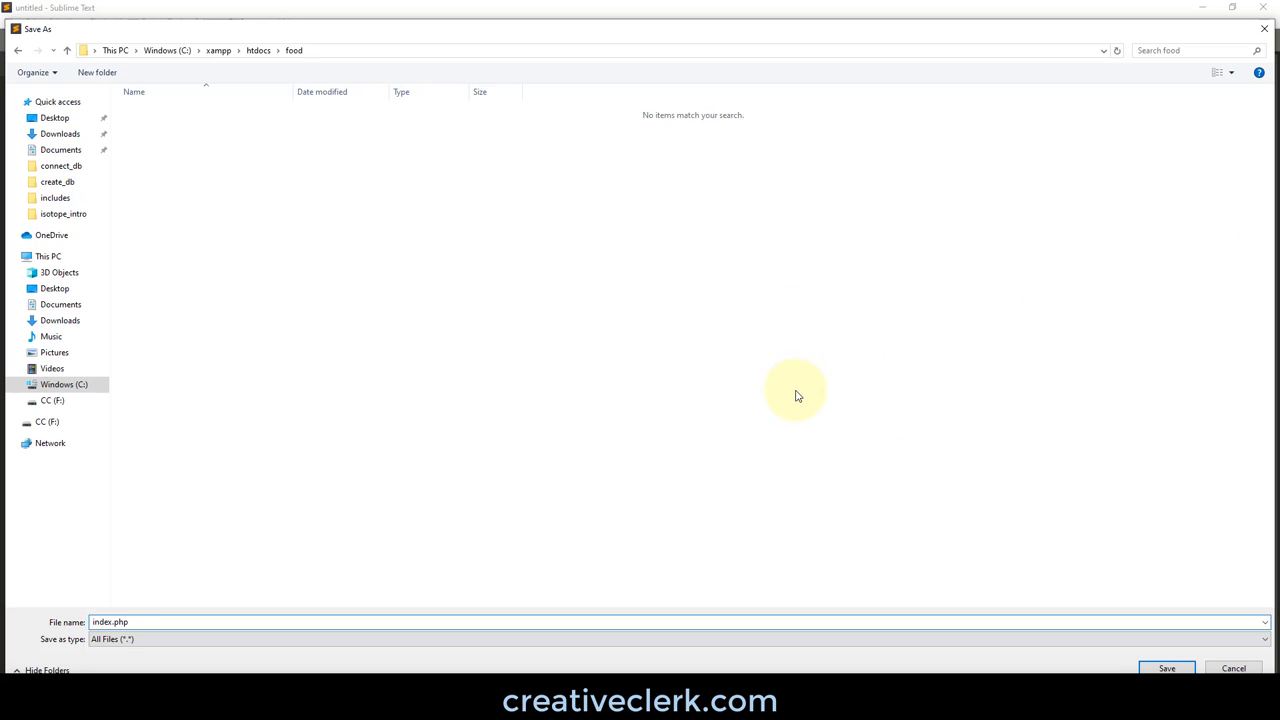
left_click(1148, 669)
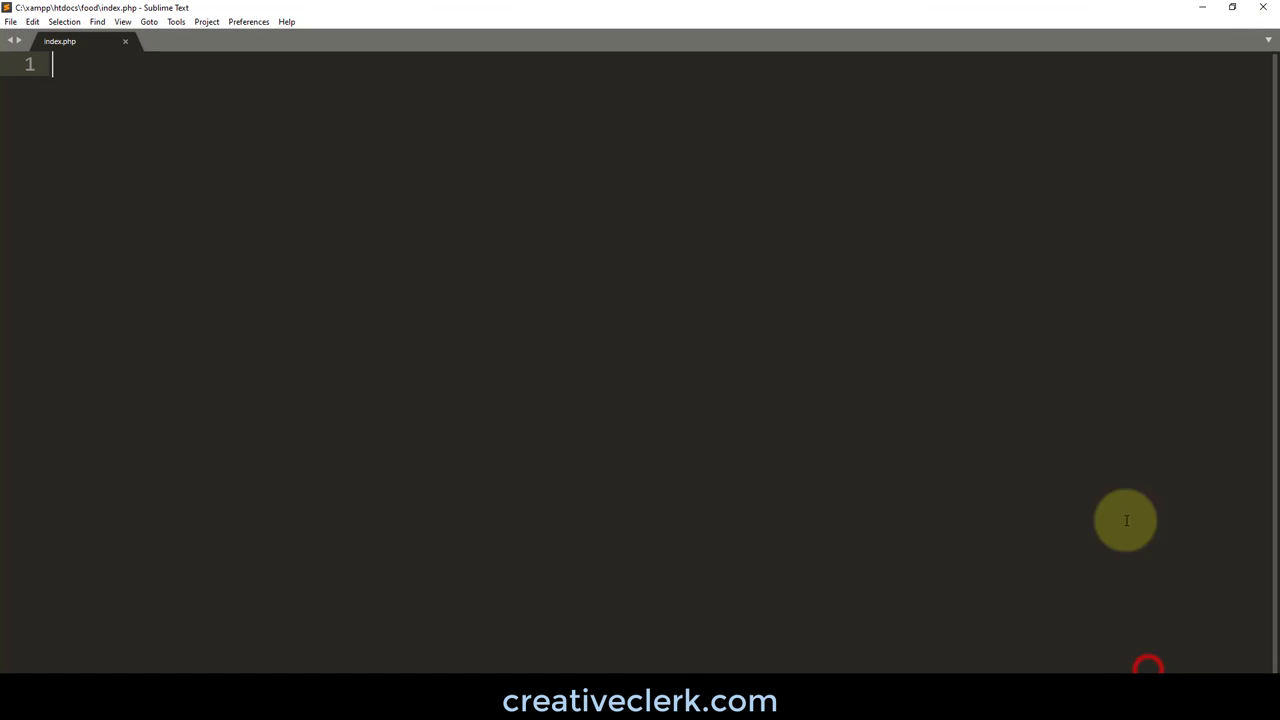